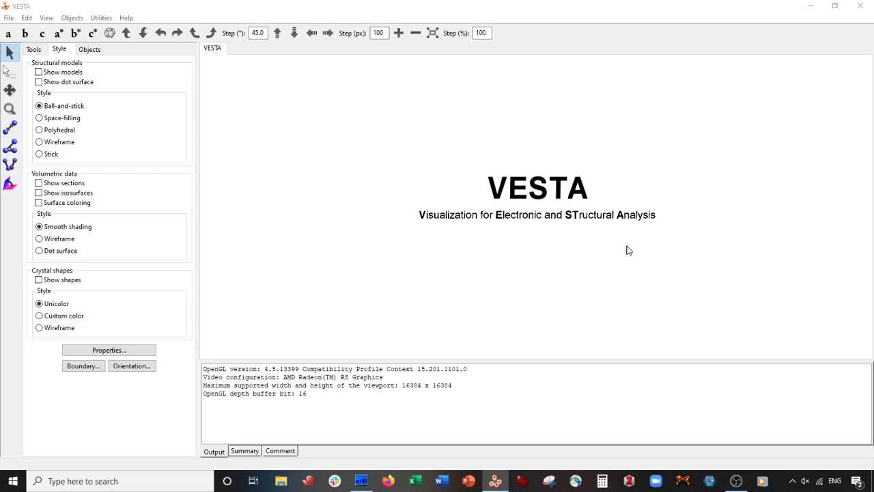
Step: Open Cu.vasp and rotate the copper fcc cell to show its atoms in depth
key(ctrl+o)
click(182, 101)
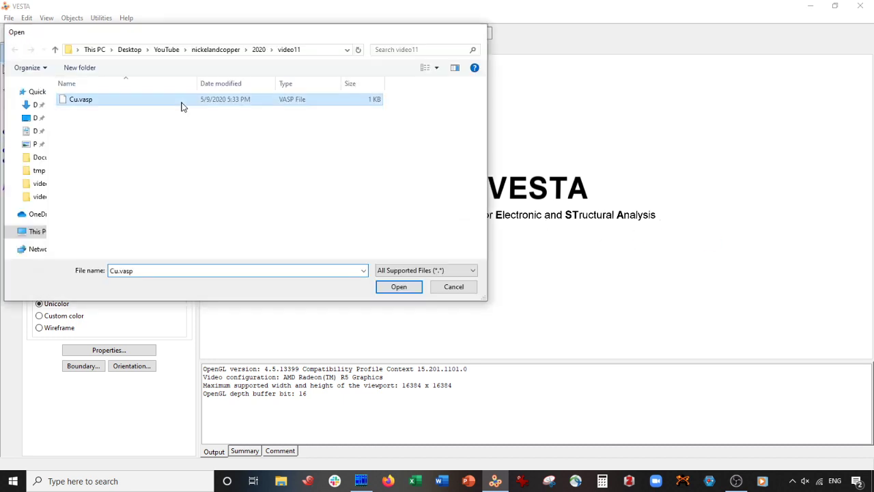
double_click(182, 103)
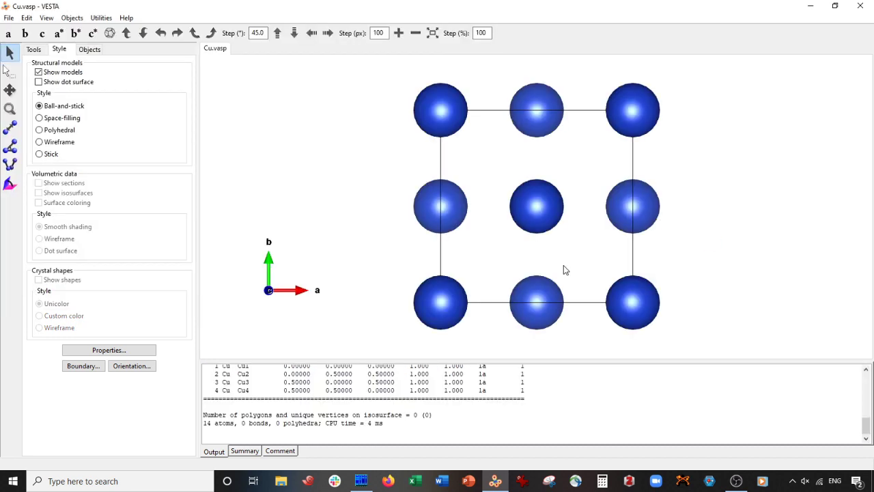
drag(665, 212, 659, 213)
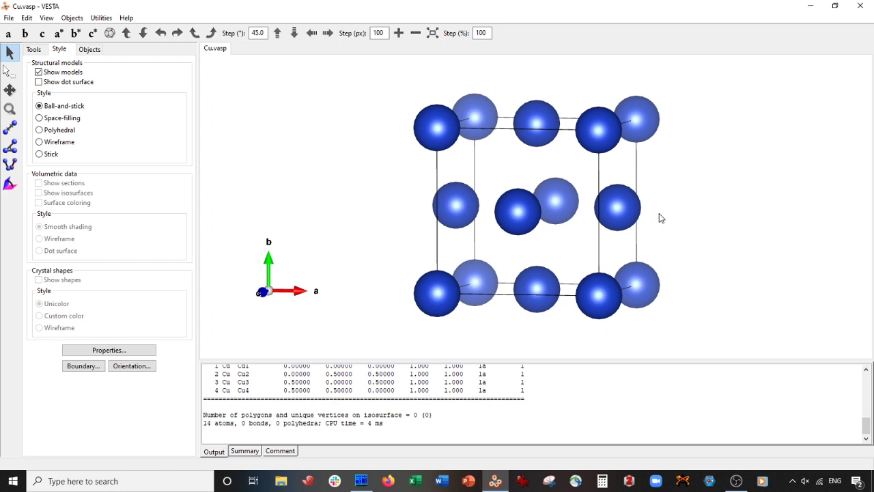
drag(677, 197, 675, 199)
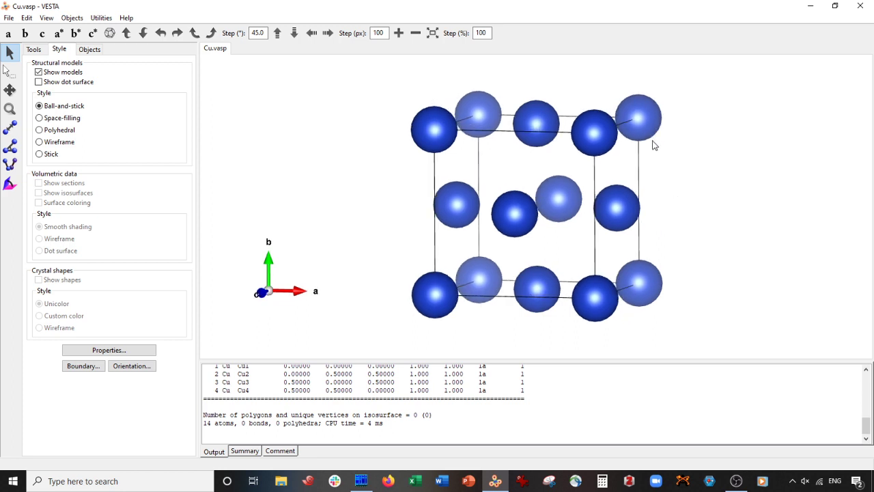
scroll(648, 186, down, 1)
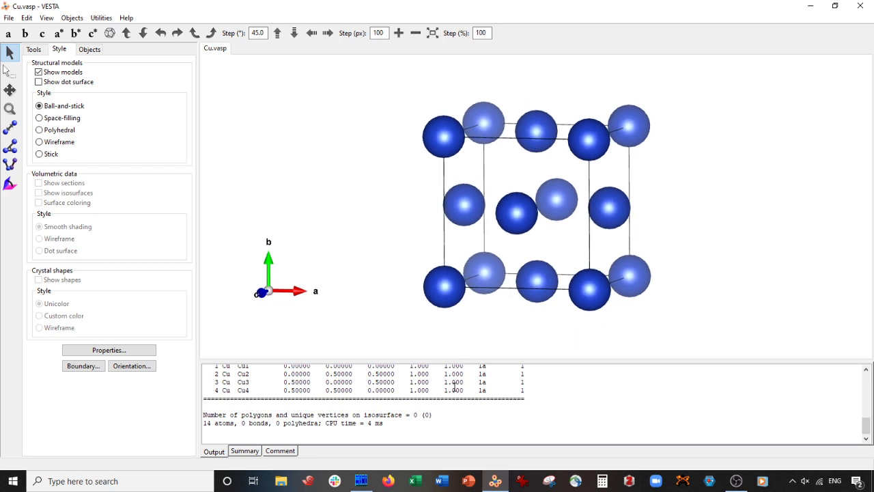
scroll(456, 386, up, 1)
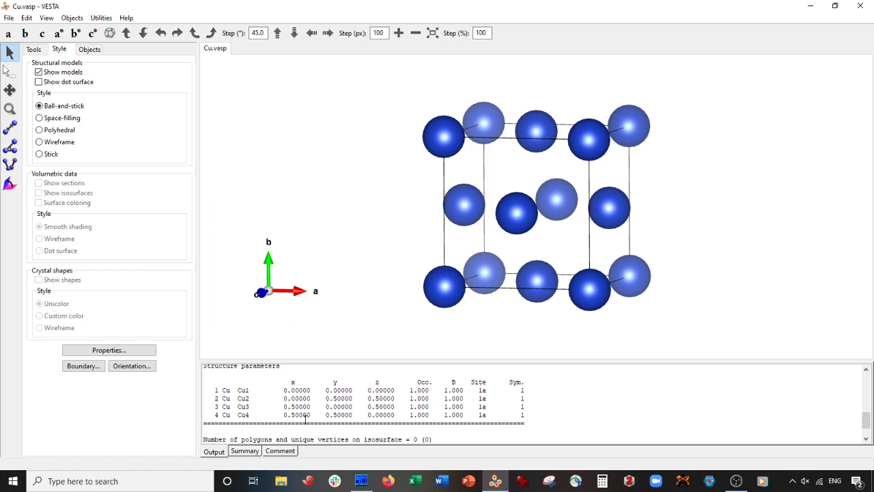
Step: Select the Cu site labels and structure parameter rows in the Output pane
double_click(247, 399)
click(268, 412)
drag(219, 390, 235, 414)
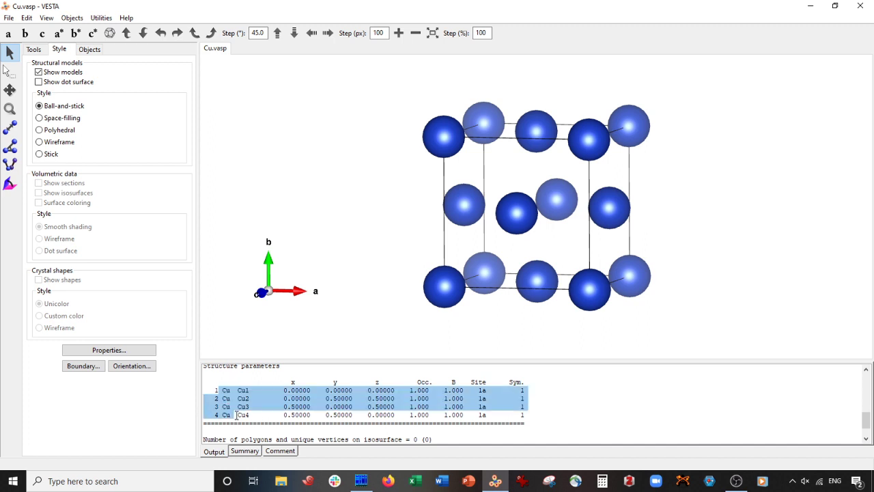
click(235, 391)
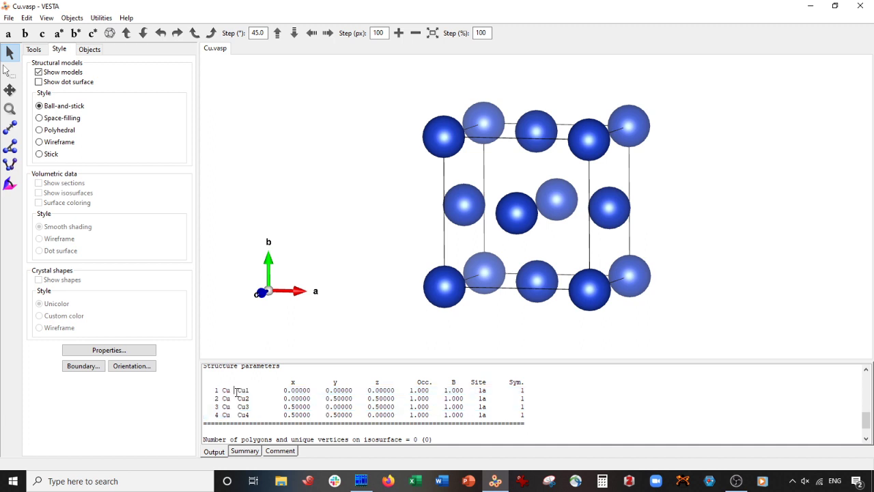
drag(222, 391, 243, 393)
Step: In the Unit Cell editor's Transform dialog, set matrix entries P11 and P22 to 2
click(27, 19)
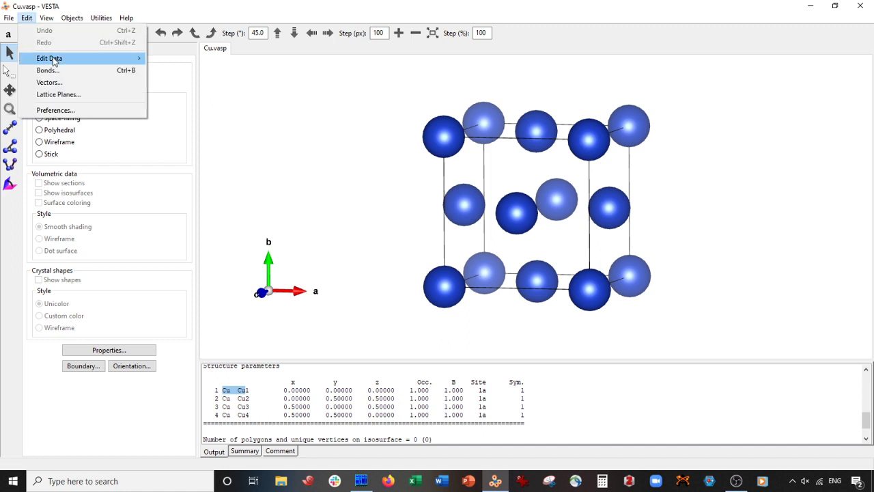
mouse_move(55, 60)
click(179, 70)
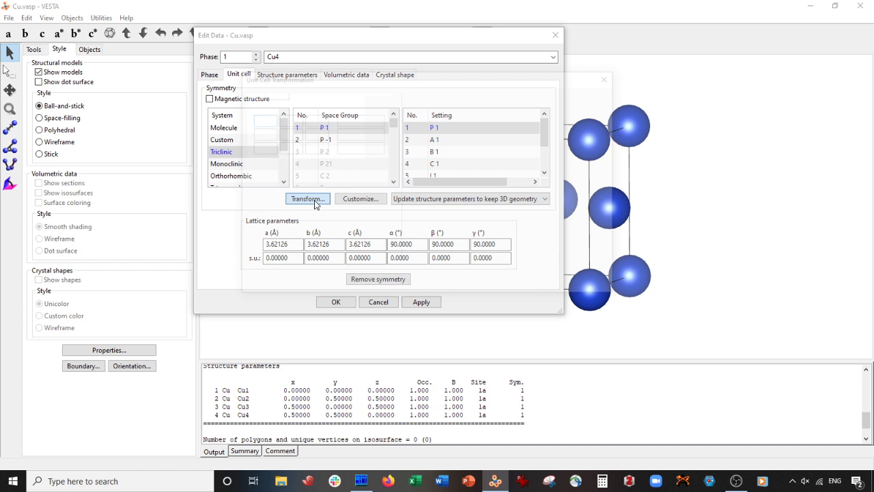
click(315, 202)
text(2)
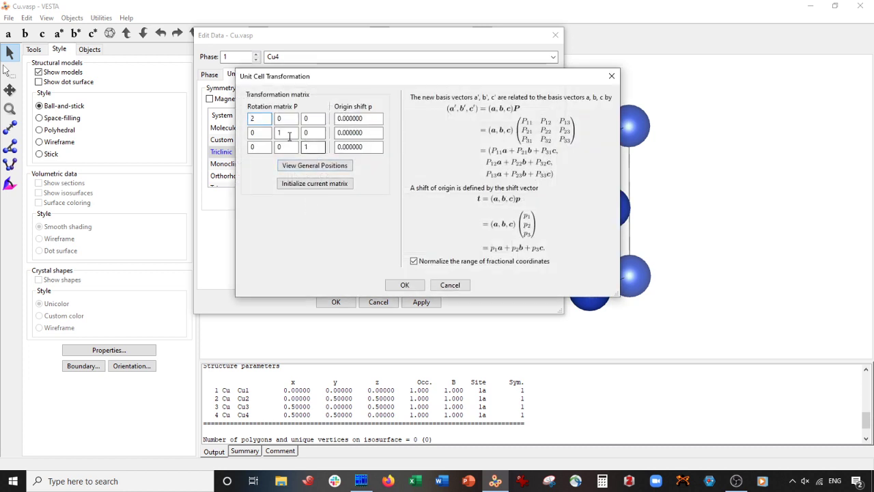
key(Tab)
key(Tab)
key(Tab)
key(Tab)
text(2)
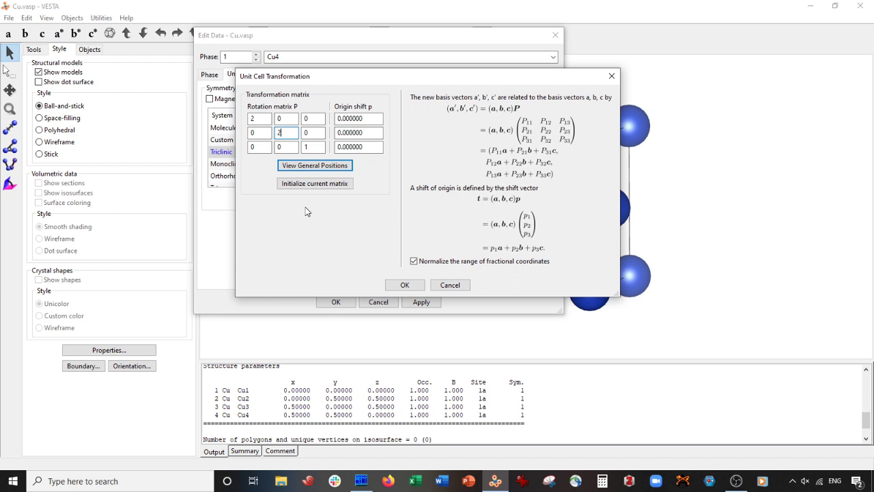
Step: Confirm the 2×2×1 transformation and apply the 7.24253 Å supercell lattice to the structure
click(403, 286)
click(459, 203)
click(423, 221)
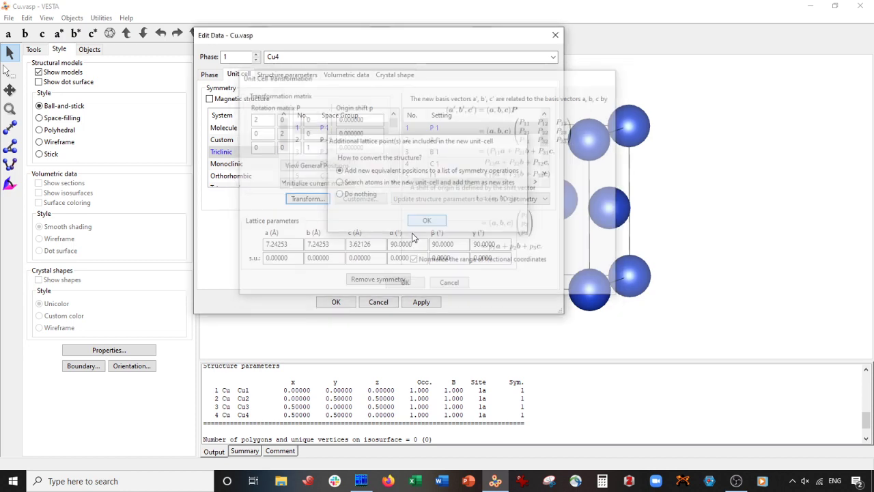
click(421, 302)
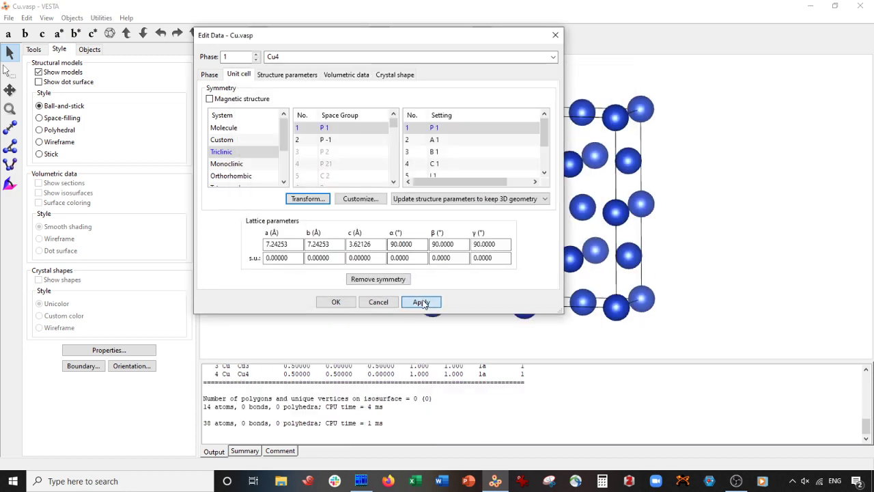
click(336, 302)
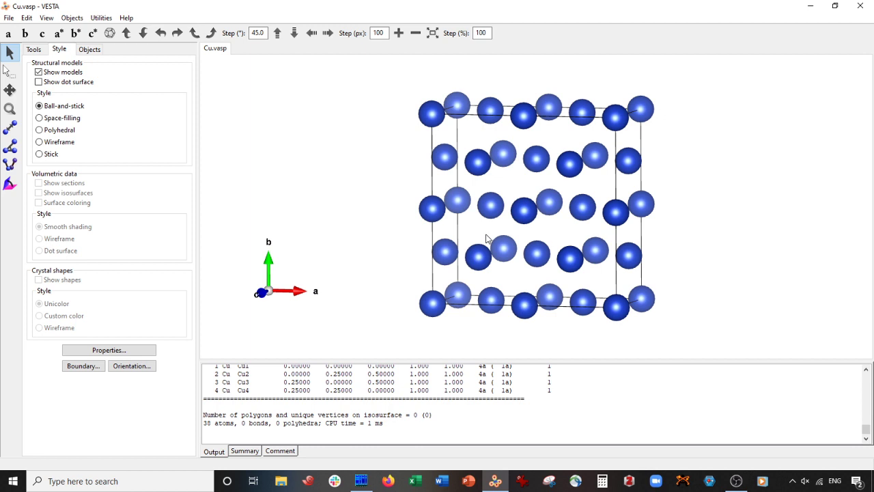
mouse_move(489, 239)
mouse_down()
mouse_move(470, 242)
mouse_move(487, 241)
mouse_up()
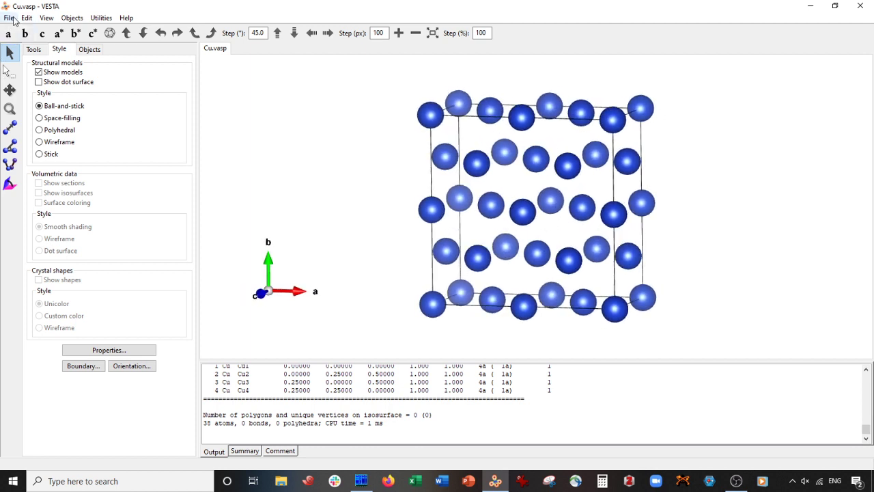
Step: Export the supercell as Cu_221.vasp with Cartesian atomic coordinates
click(9, 19)
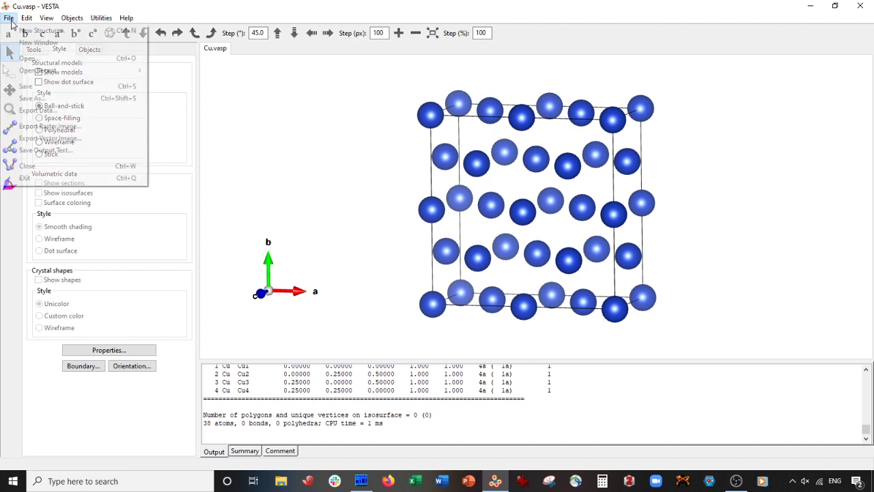
click(44, 117)
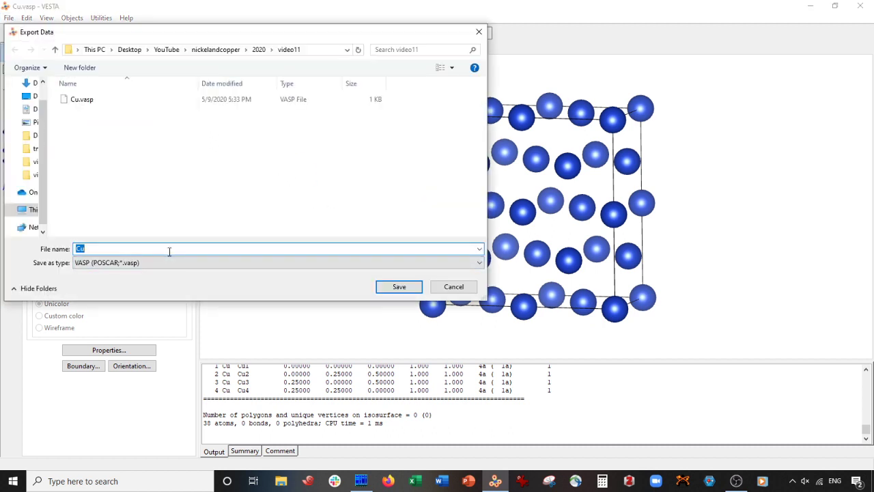
text(Cu_221.vasp)
click(399, 286)
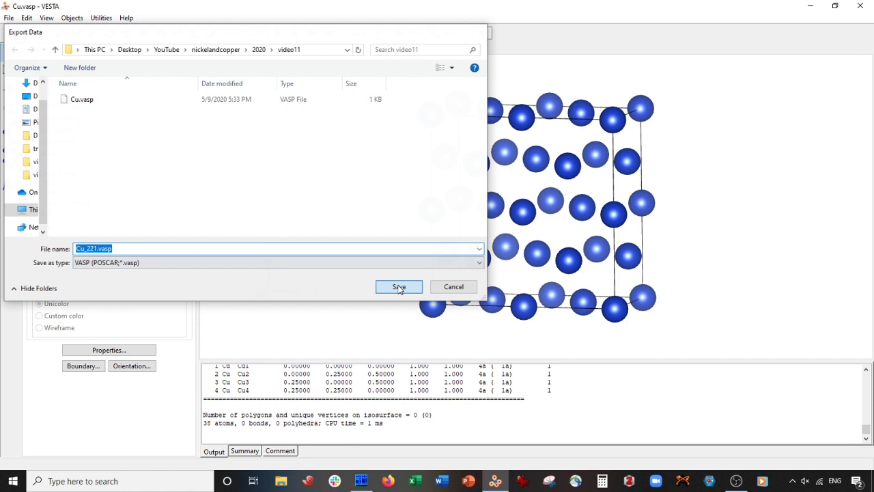
click(73, 96)
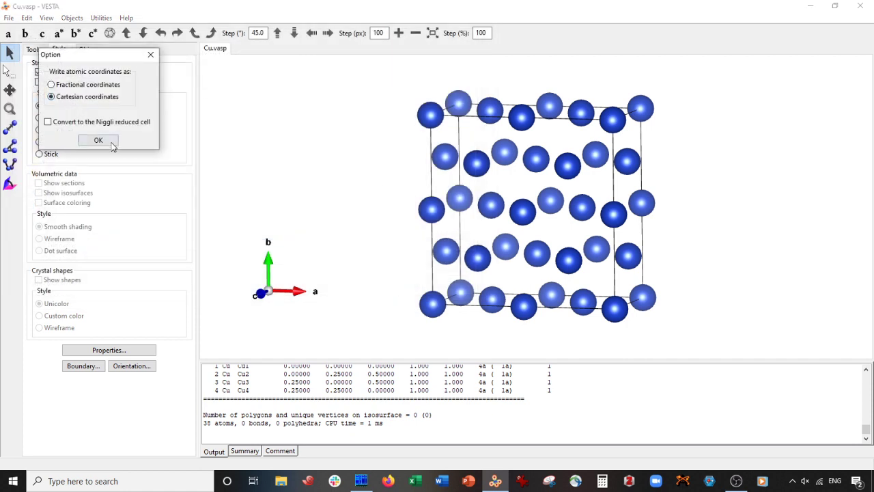
click(110, 143)
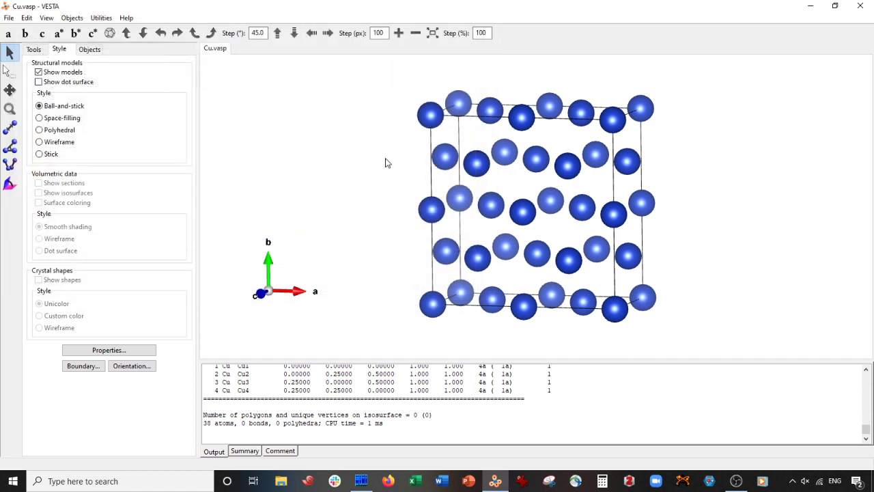
Step: Close Cu.vasp without saving changes and open Cu_221.vasp in its place
key(ctrl+w)
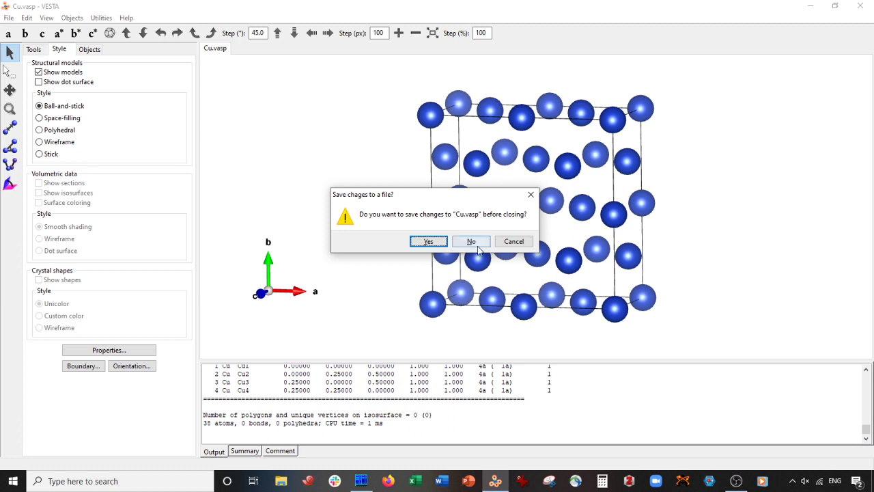
click(478, 250)
key(ctrl+o)
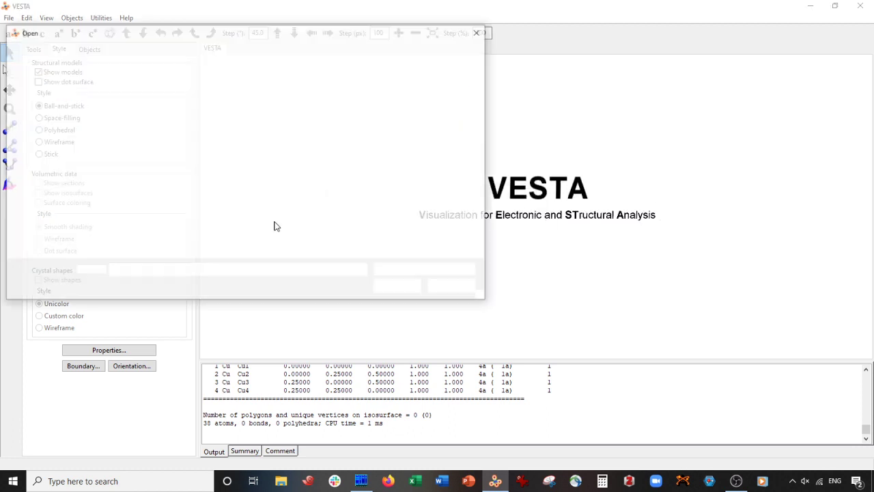
click(131, 112)
double_click(132, 112)
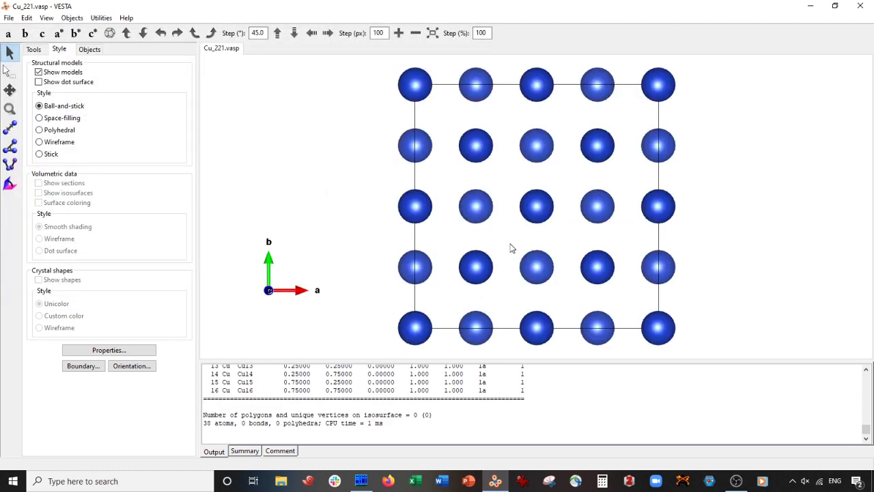
scroll(310, 426, up, 3)
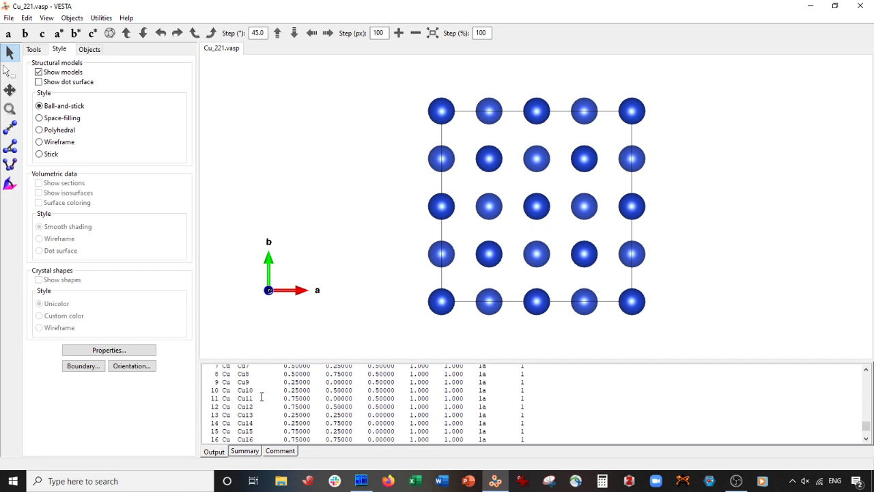
scroll(310, 423, down, 3)
drag(450, 275, 428, 287)
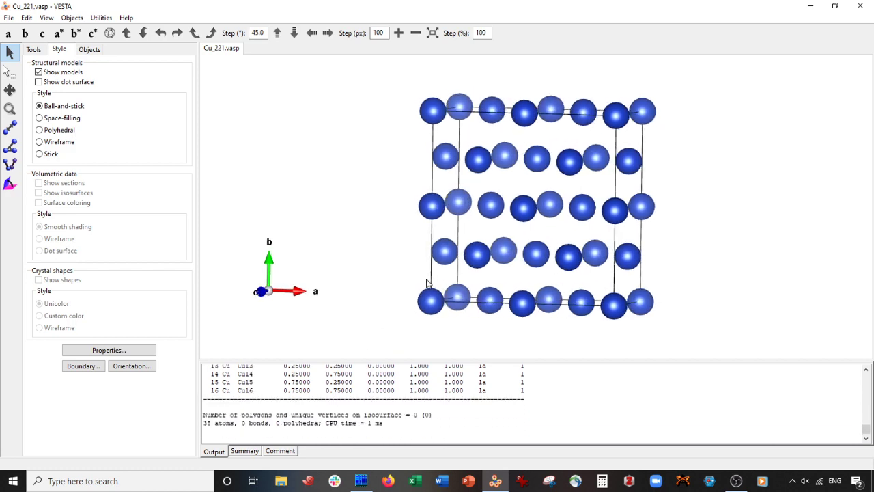
key(alt+Tab)
Step: View Cu_221.vasp as text in Far Manager, checking its lattice vectors and lengths, then close it
click(467, 72)
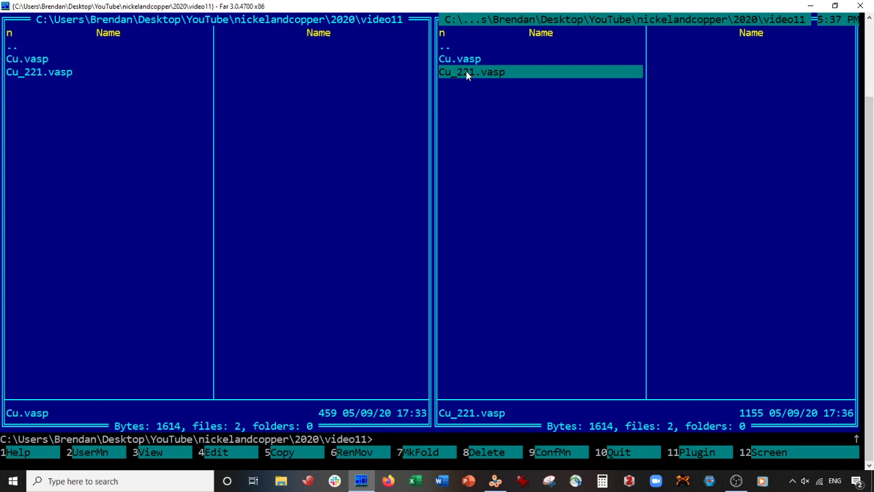
key(F4)
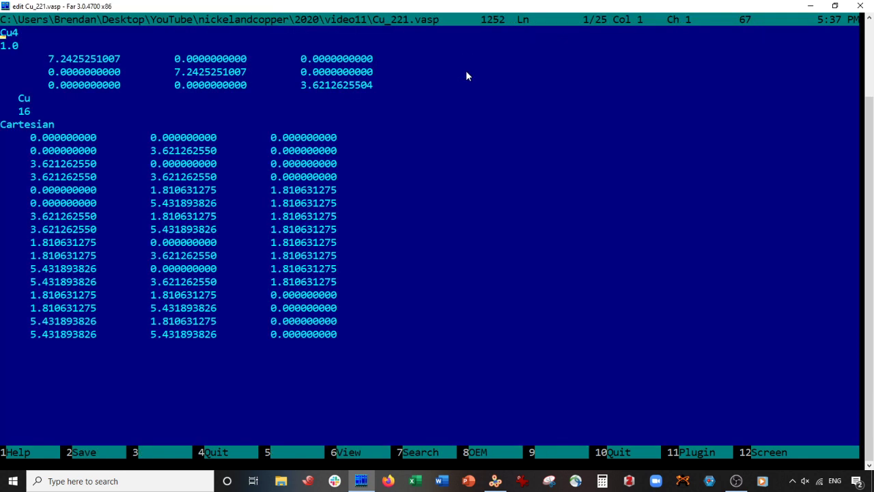
click(62, 60)
click(185, 75)
click(111, 60)
key(Escape)
Step: Back in VESTA, tilt the Cu_221 supercell into a 3D perspective showing its diagonal layers
click(495, 480)
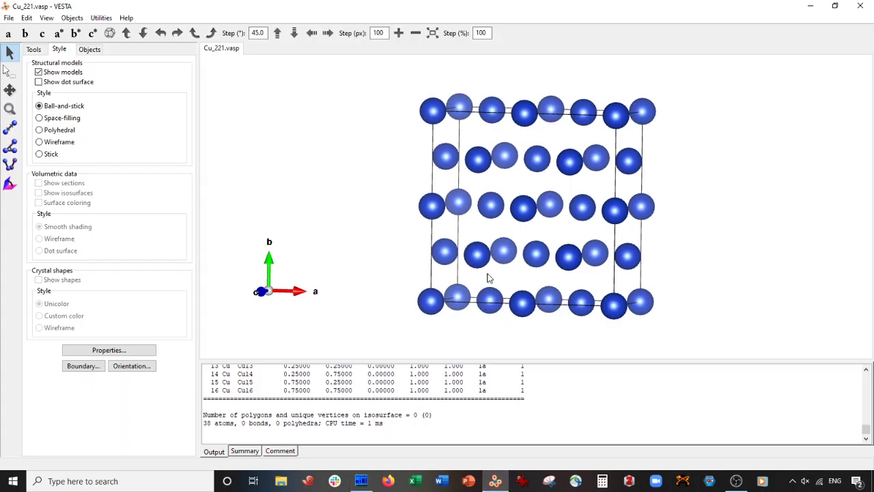
drag(487, 276, 463, 222)
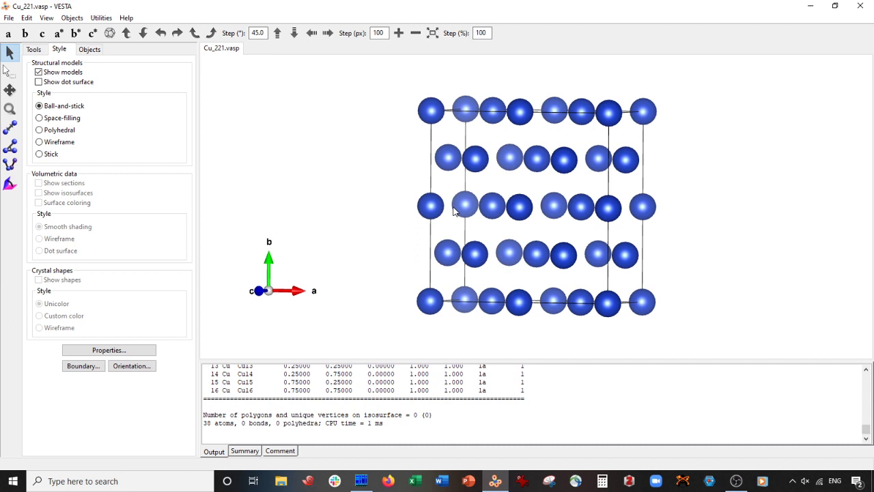
drag(438, 185, 431, 190)
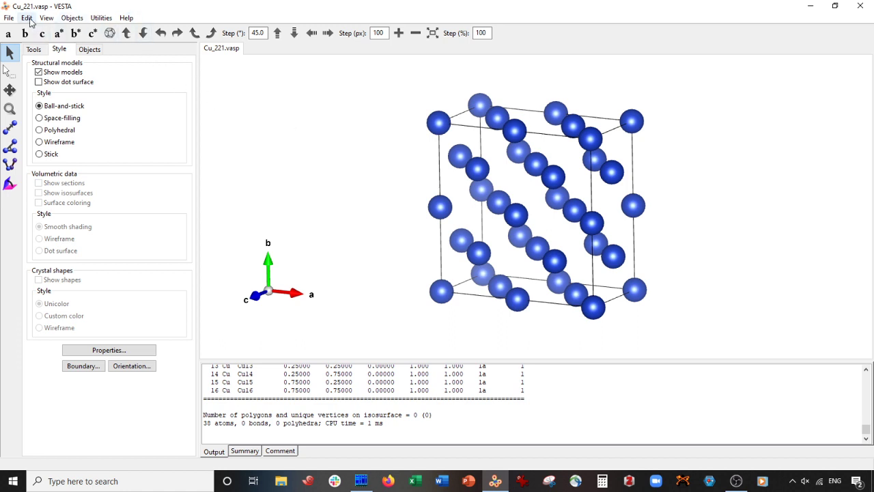
Step: In Structure Parameters, change site 1's symbol from Cu to Zn and relabel it
click(30, 19)
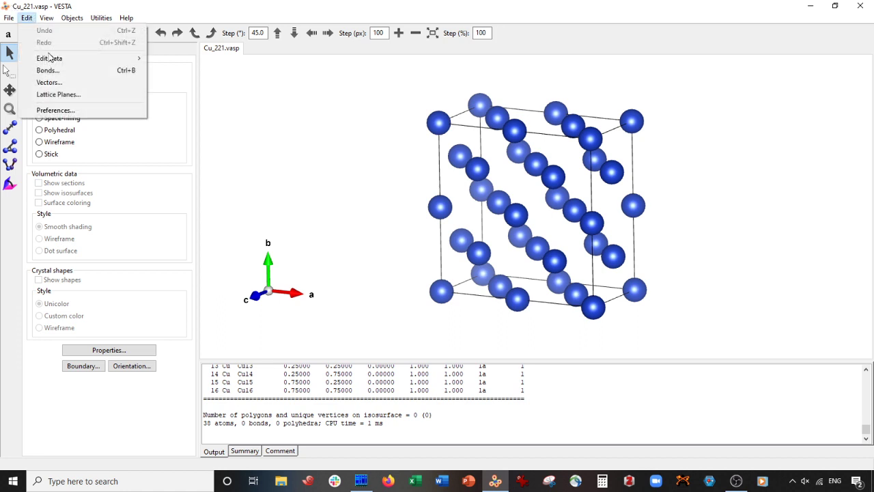
mouse_move(49, 58)
click(184, 82)
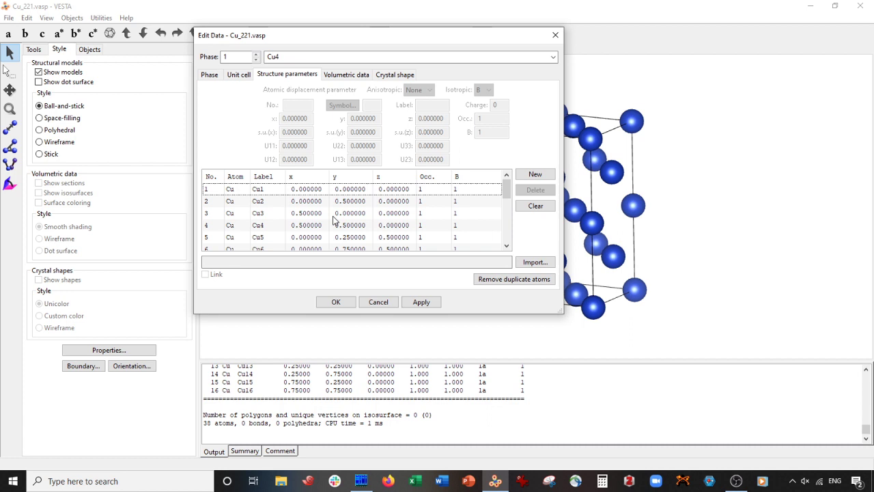
mouse_move(507, 192)
mouse_down()
mouse_move(509, 239)
mouse_move(506, 192)
mouse_up()
click(321, 192)
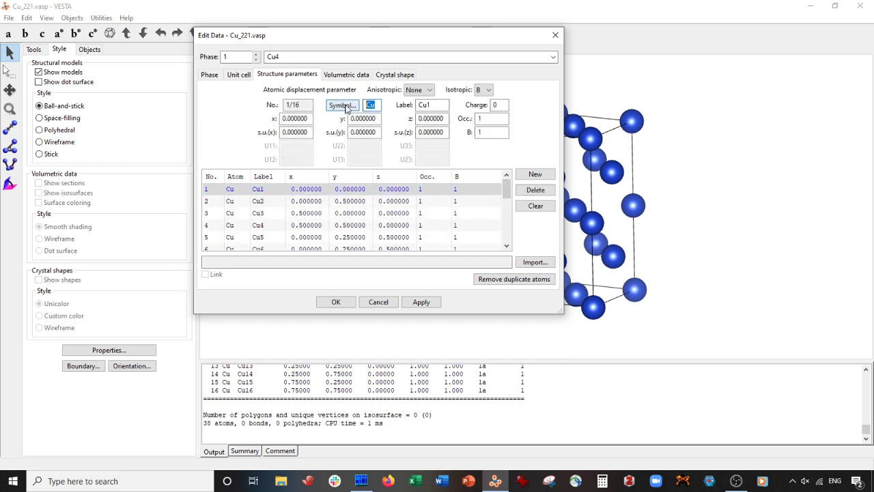
text(Zn)
key(Tab)
text(Zn)
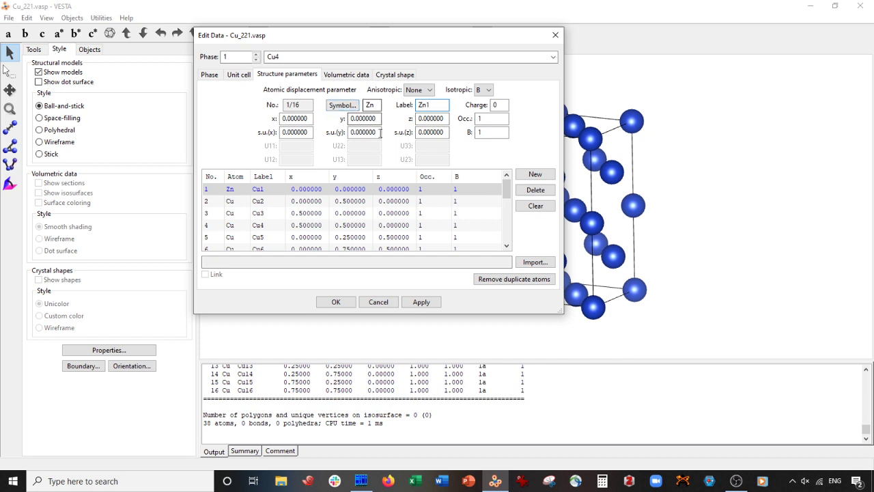
Step: Change sites 3 and 5 to Zn, labelling site 5 Zn3
click(277, 216)
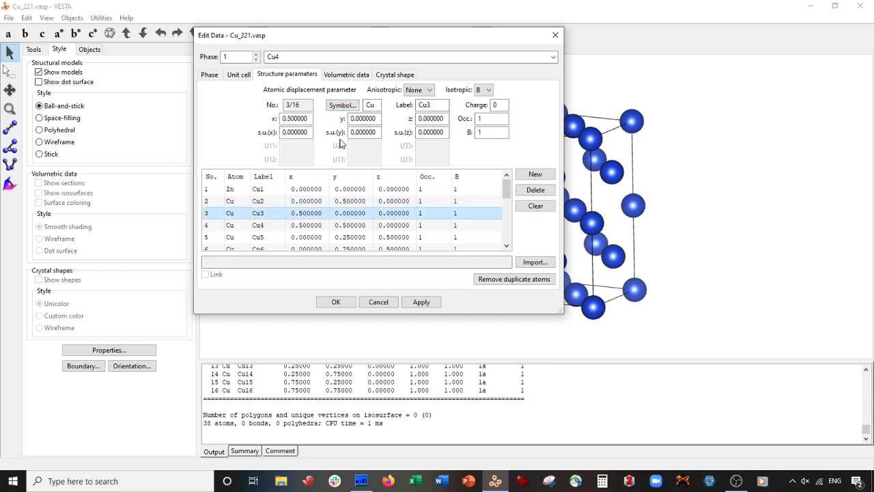
click(369, 104)
text(Zn)
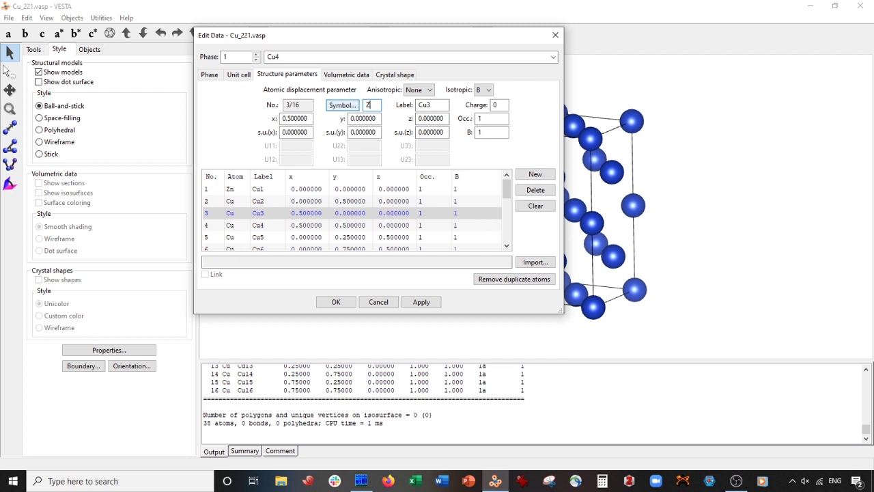
key(Tab)
text(Z)
click(282, 238)
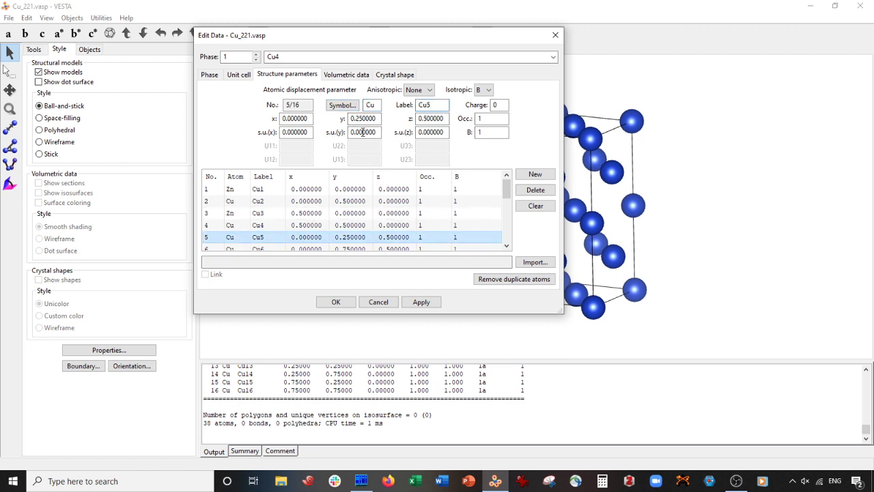
double_click(374, 105)
text(Zn)
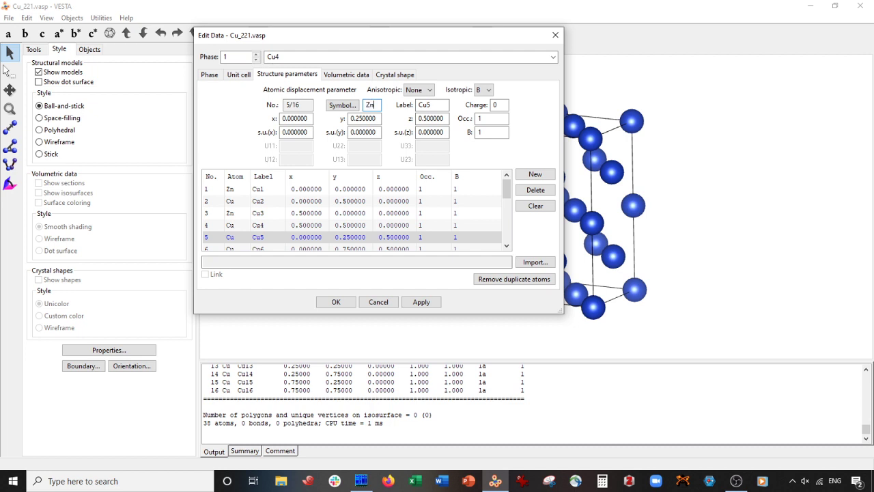
key(Tab)
text(Zn3)
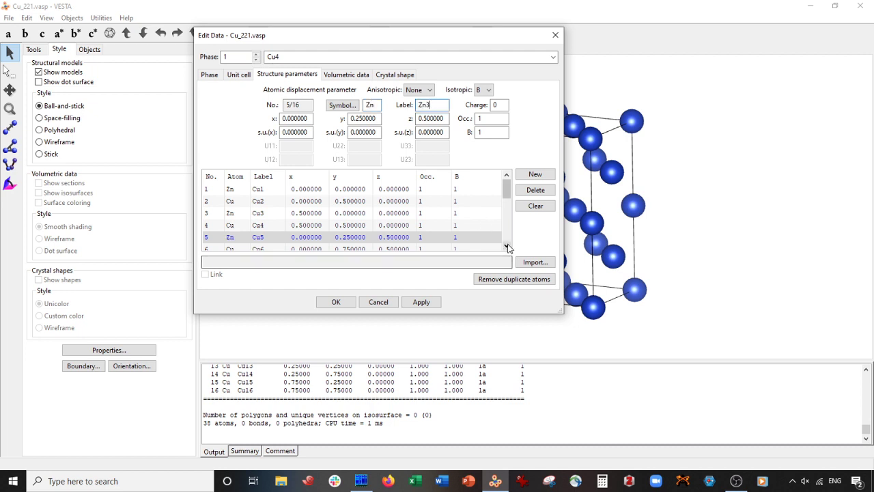
Step: Change site 10 to Zn with label Zn4
scroll(506, 245, down, 2)
scroll(508, 247, down, 3)
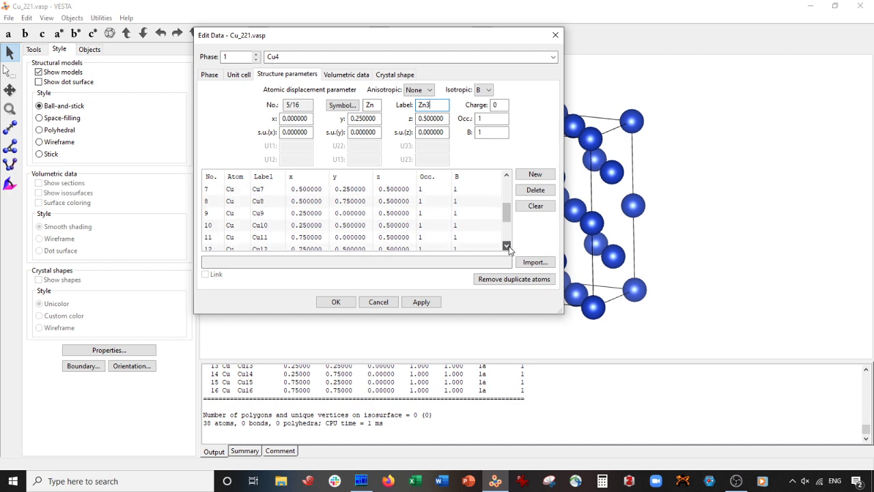
click(264, 214)
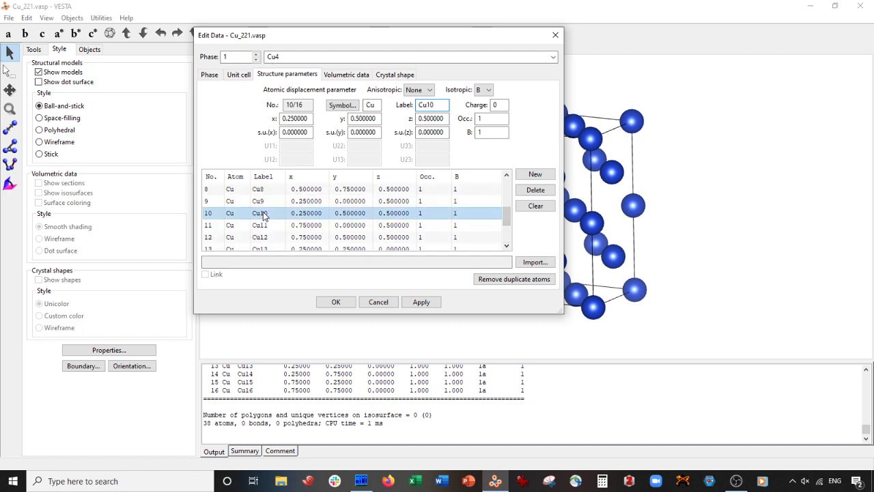
click(371, 104)
text(Zn)
key(Tab)
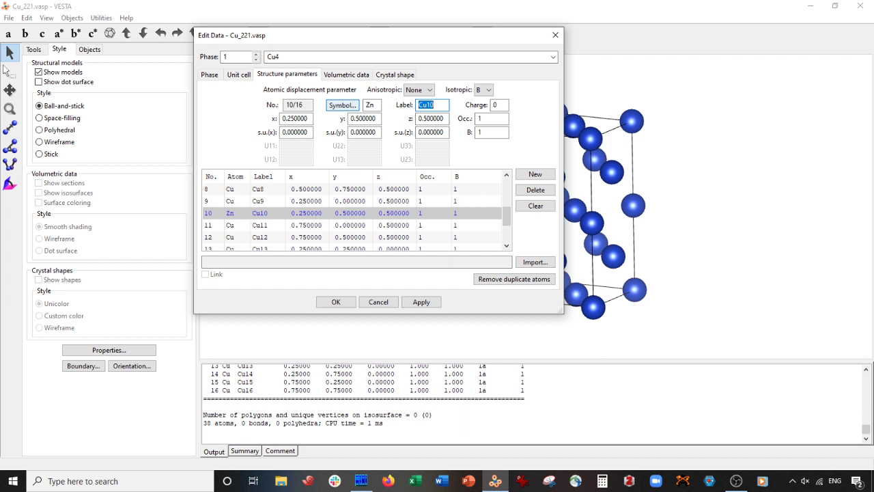
text(Zn4)
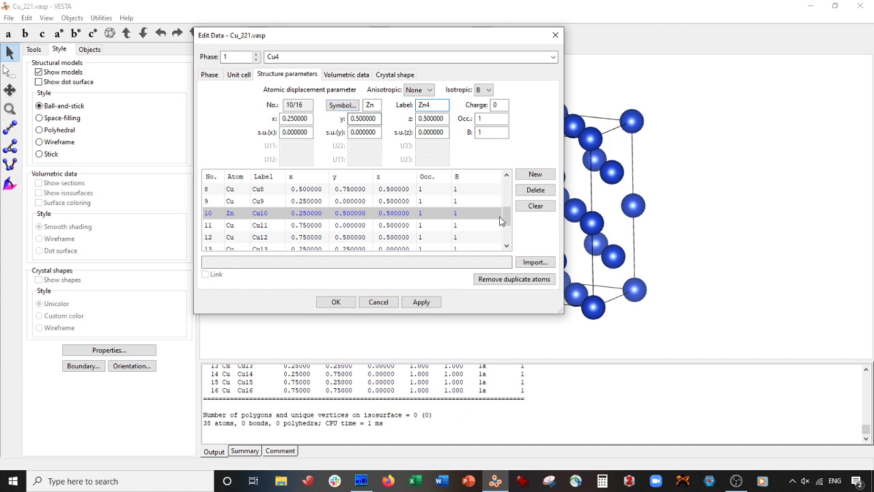
click(506, 246)
Step: Change site 14 to Zn labelled Zn5 and apply all zinc substitutions
click(257, 226)
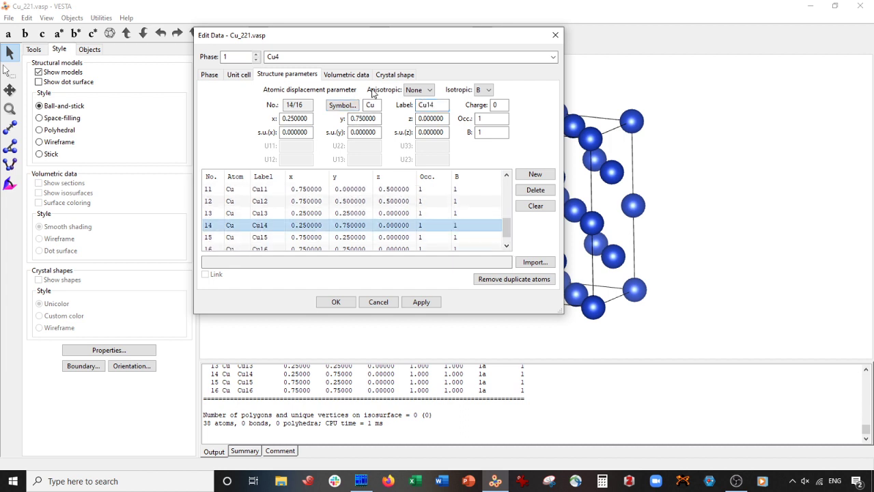
click(372, 105)
text(Zn)
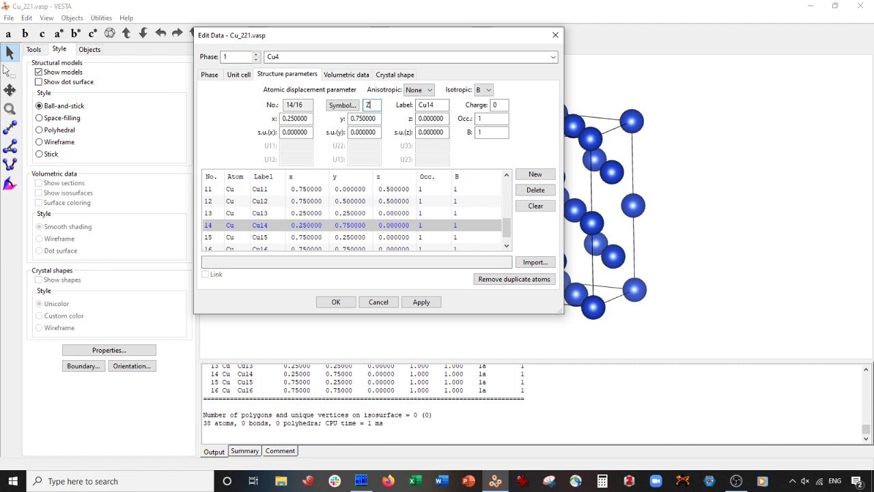
key(Tab)
text(Zn5)
click(425, 302)
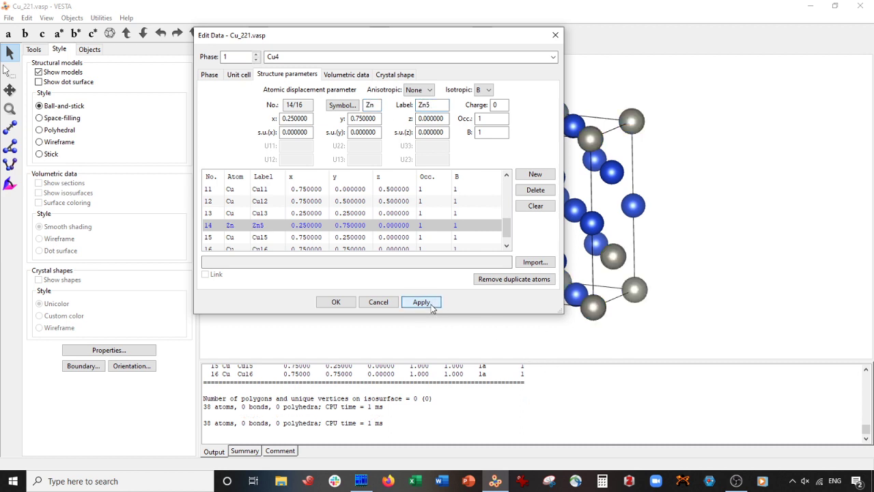
click(337, 302)
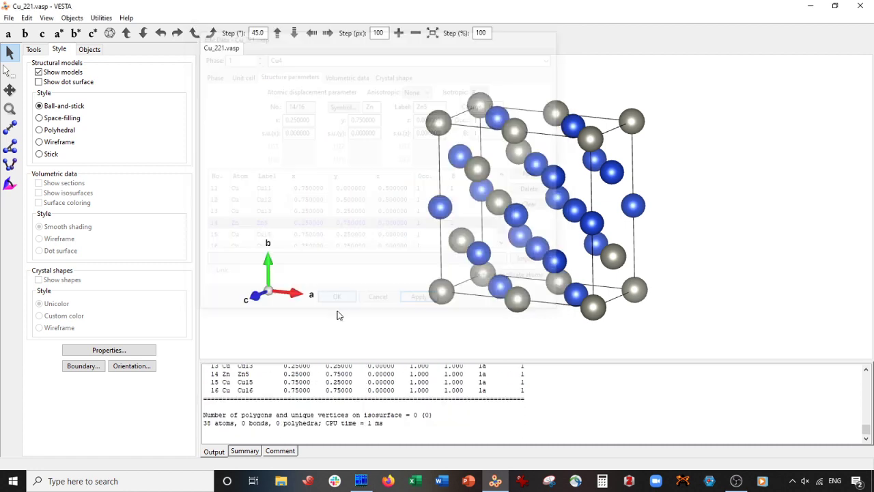
drag(355, 287, 440, 235)
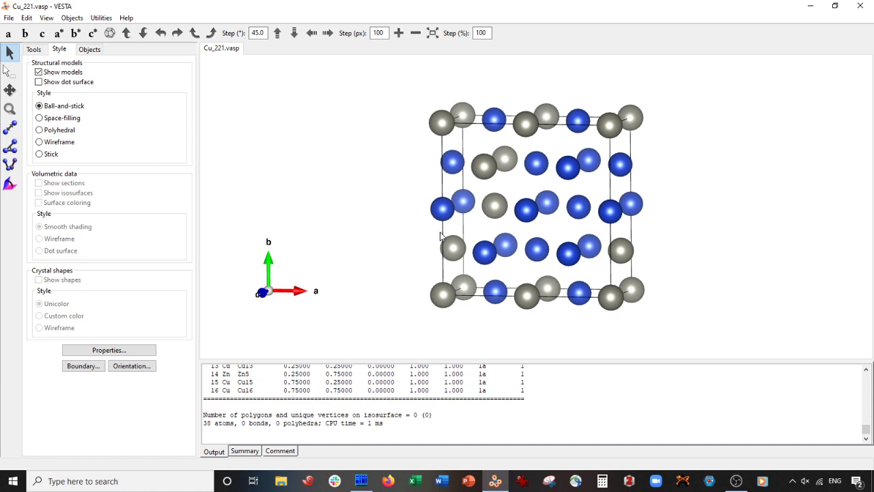
drag(437, 240, 476, 224)
click(70, 118)
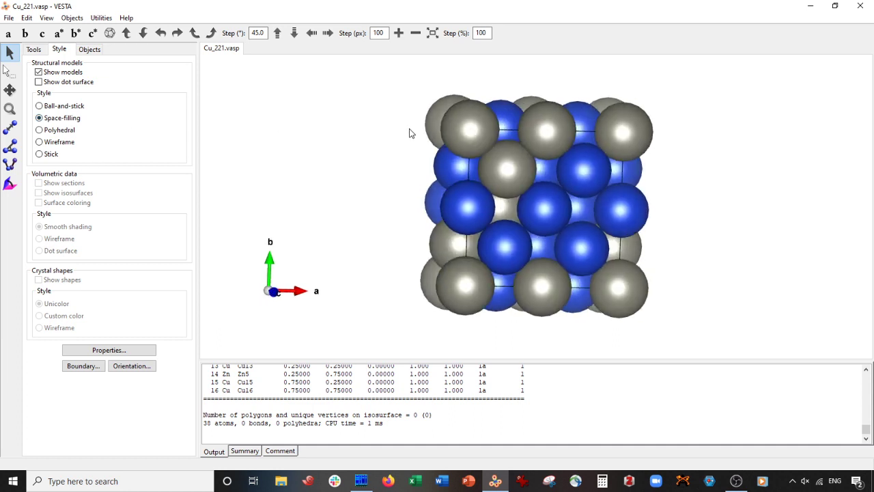
drag(410, 133, 301, 134)
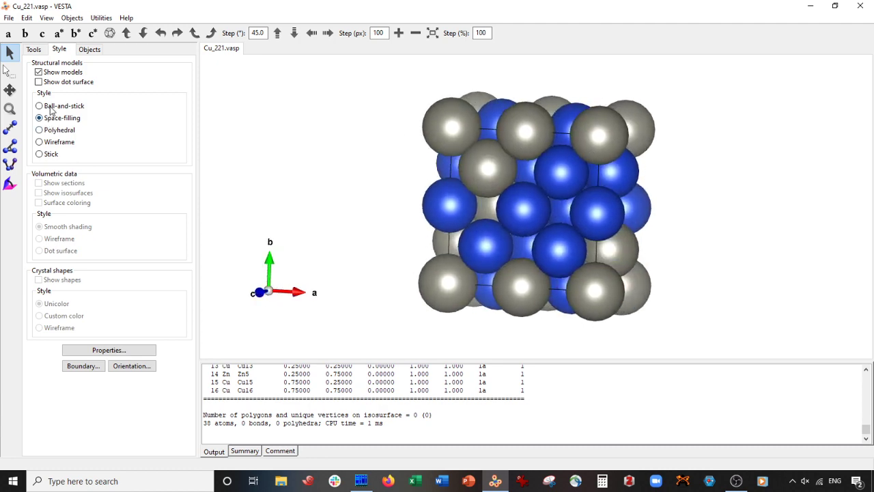
click(52, 107)
Step: Save the Zn-substituted cell as Brass_69p_Cu_31p_Zn.vasp with Cartesian coordinates, then close it
click(9, 18)
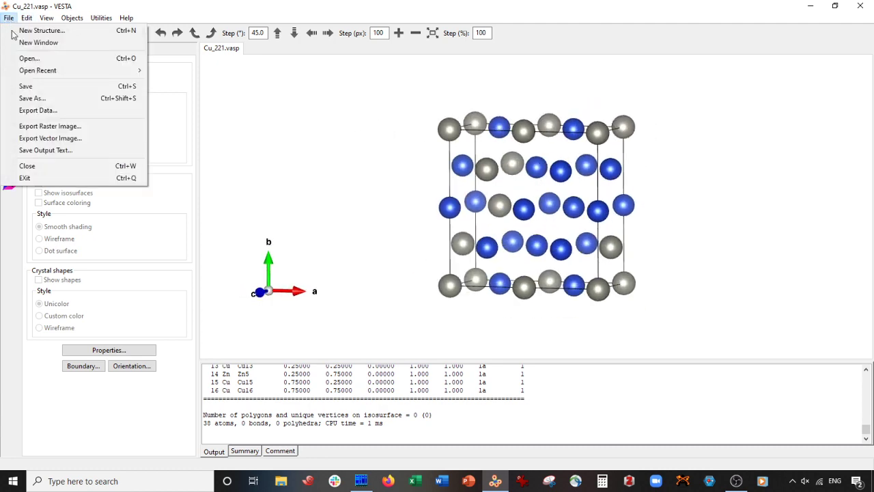
click(325, 134)
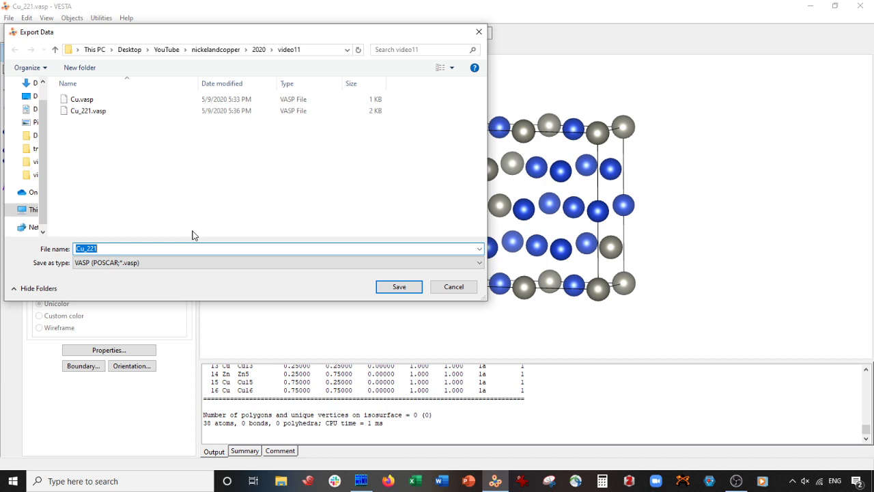
text(Bi)
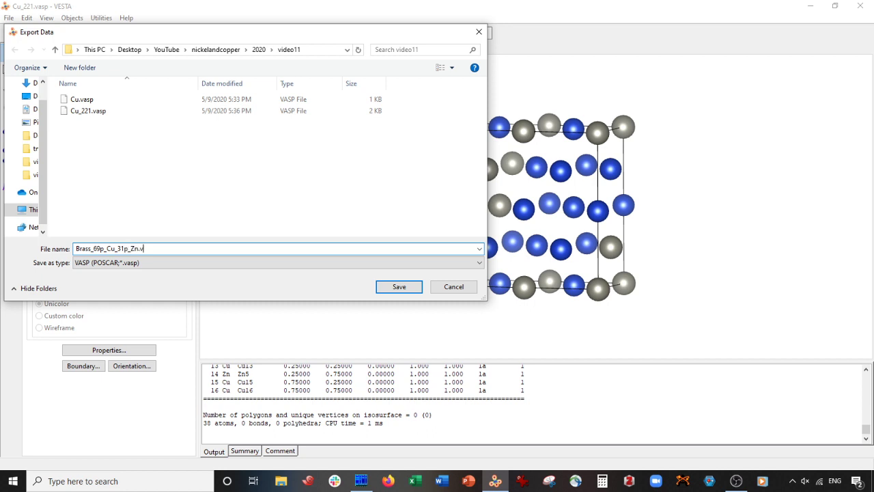
click(382, 285)
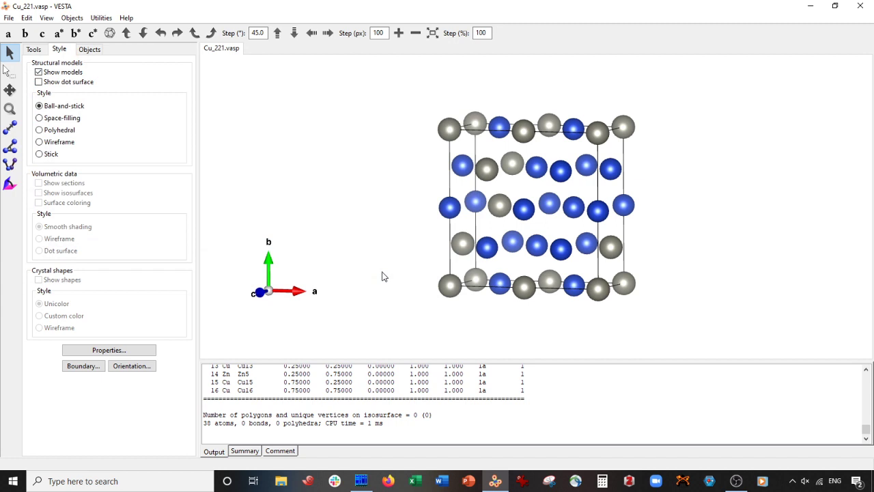
click(66, 97)
click(98, 141)
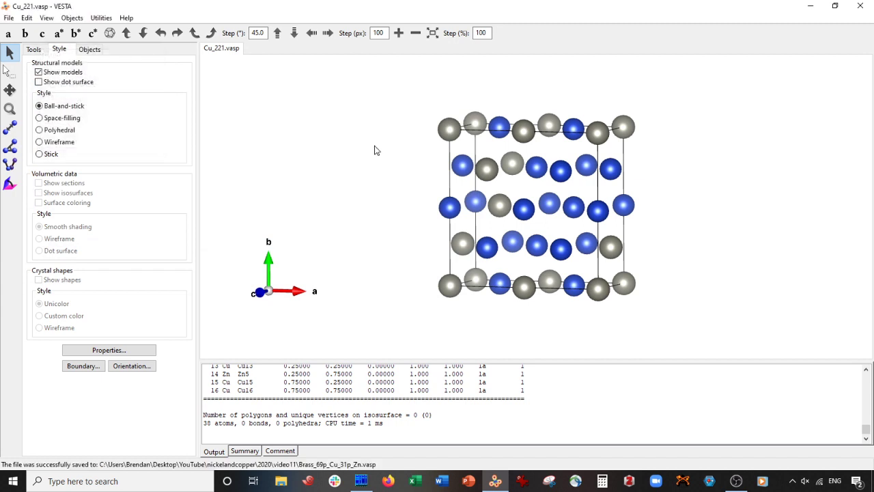
key(ctrl+w)
Step: Discard changes to Cu_221.vasp and open Brass_69p_Cu_31p_Zn.vasp
click(480, 238)
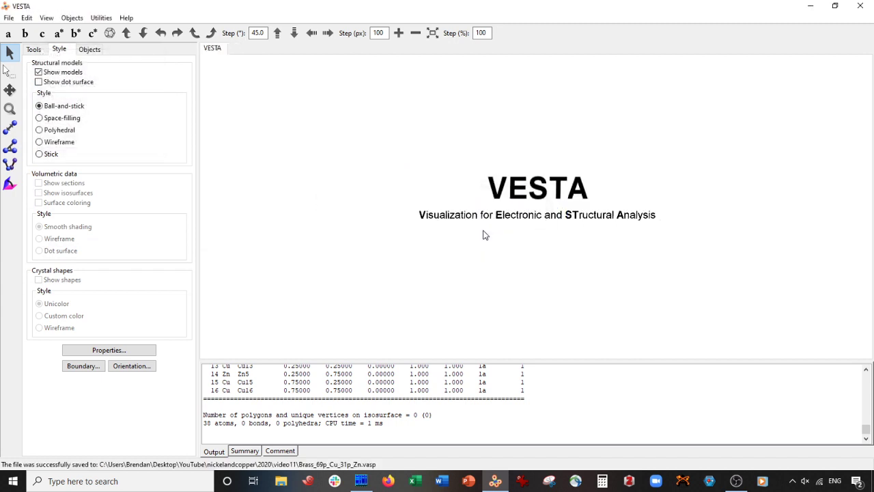
key(ctrl+o)
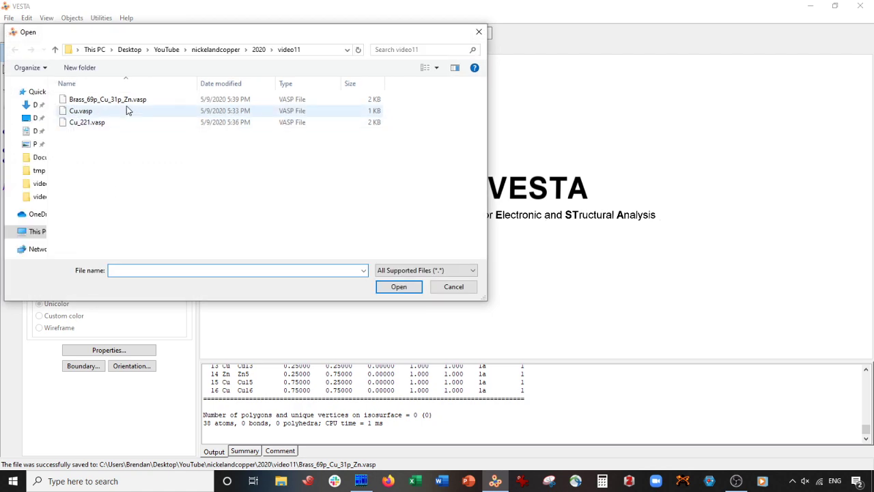
click(130, 102)
double_click(129, 101)
drag(526, 170, 560, 185)
Step: Set the boundary maximum to 2 along x, y and z and switch to space-filling style
click(82, 366)
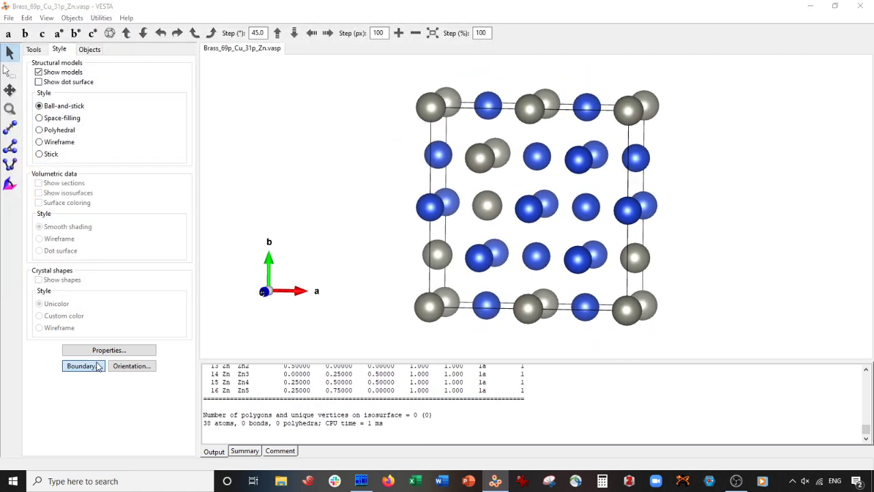
double_click(164, 82)
text(2)
double_click(164, 68)
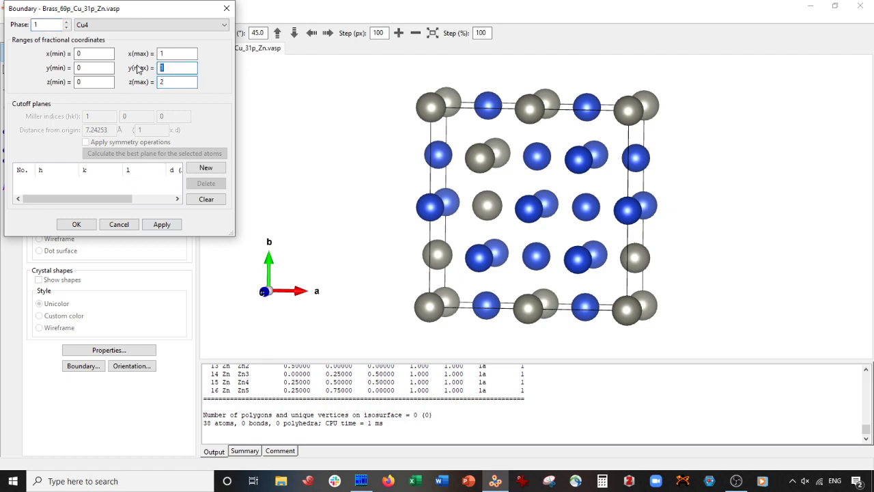
text(2)
double_click(164, 53)
text(2)
click(158, 225)
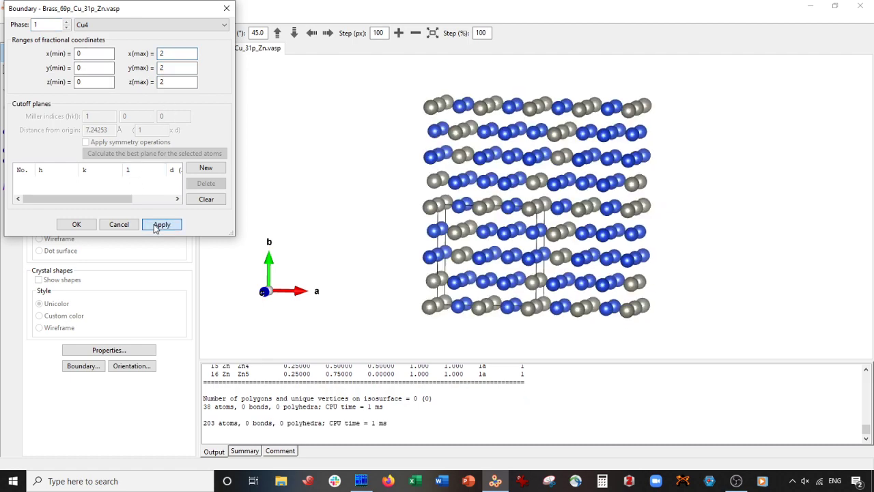
click(77, 224)
drag(341, 187, 492, 242)
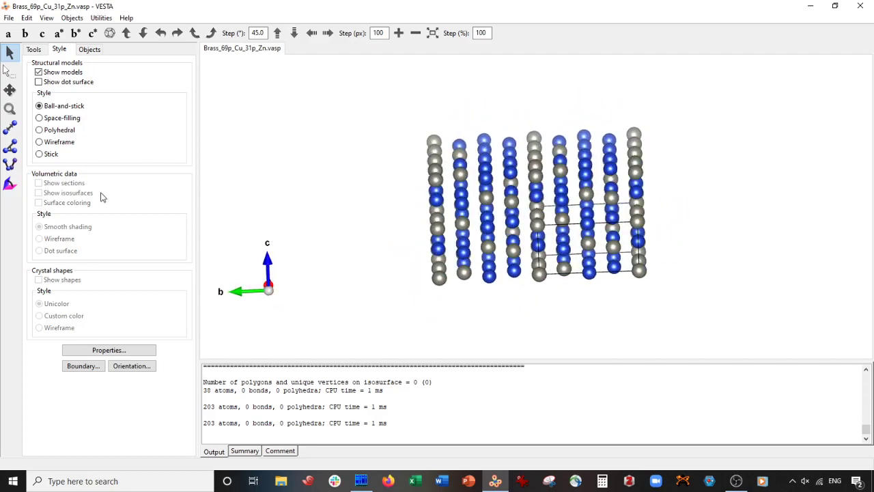
click(70, 119)
drag(383, 133, 415, 143)
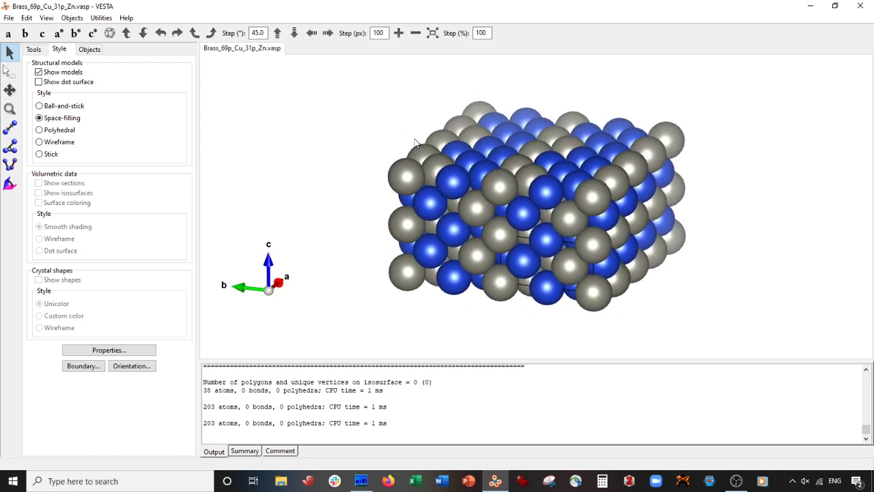
Step: Open Cu_221.vasp as a second structure and tilt the all-copper supercell slightly
key(ctrl+o)
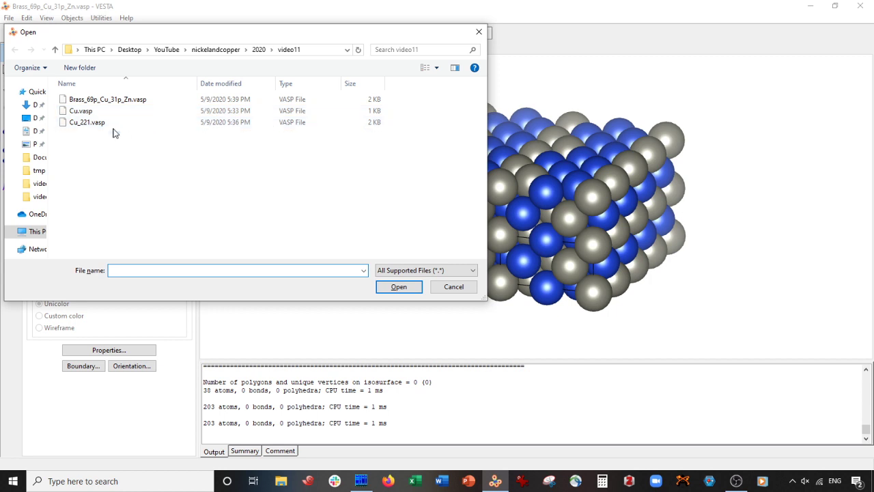
double_click(91, 123)
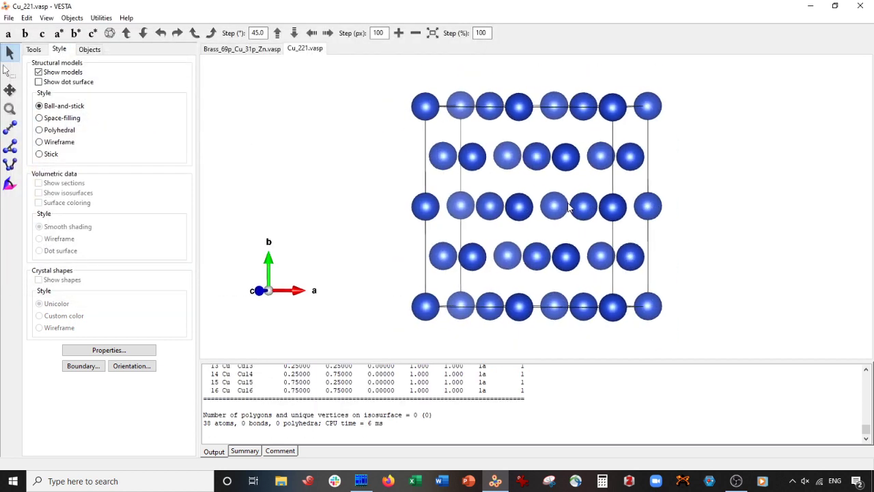
mouse_move(571, 208)
mouse_down()
mouse_move(581, 220)
mouse_move(566, 215)
mouse_up()
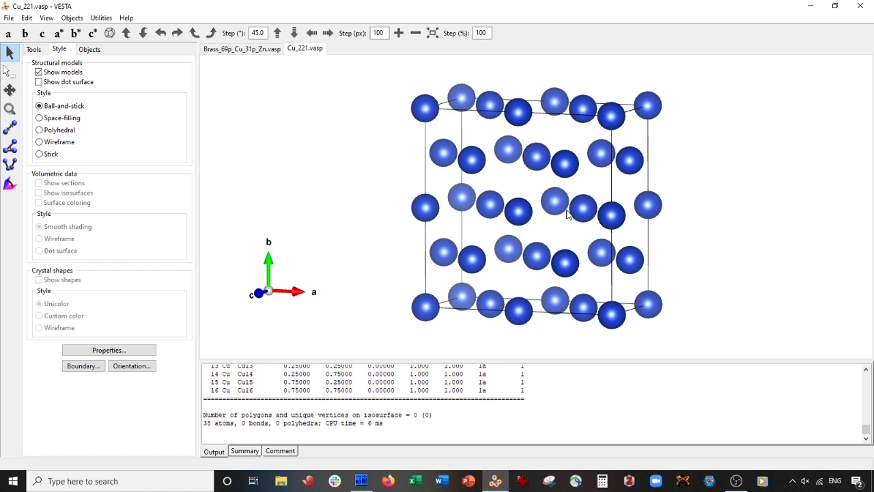
Step: In Structure Parameters, change site 1 from Cu to Sn with label Sn1
click(25, 20)
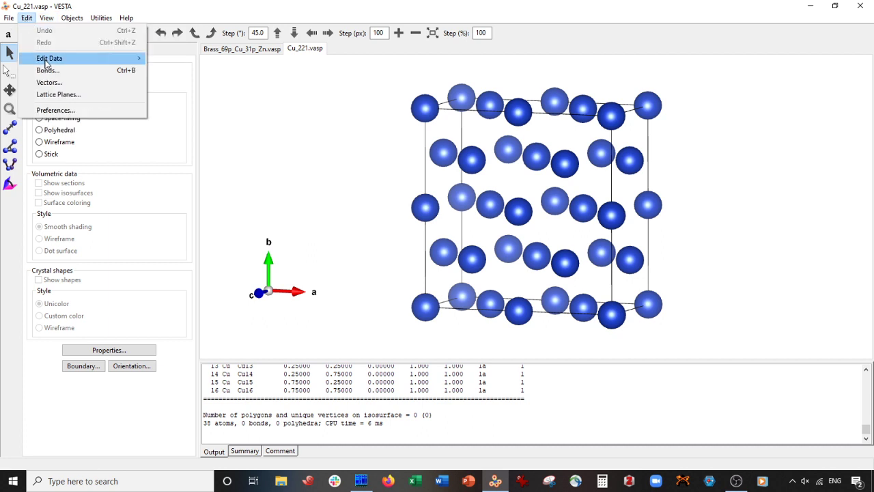
mouse_move(62, 60)
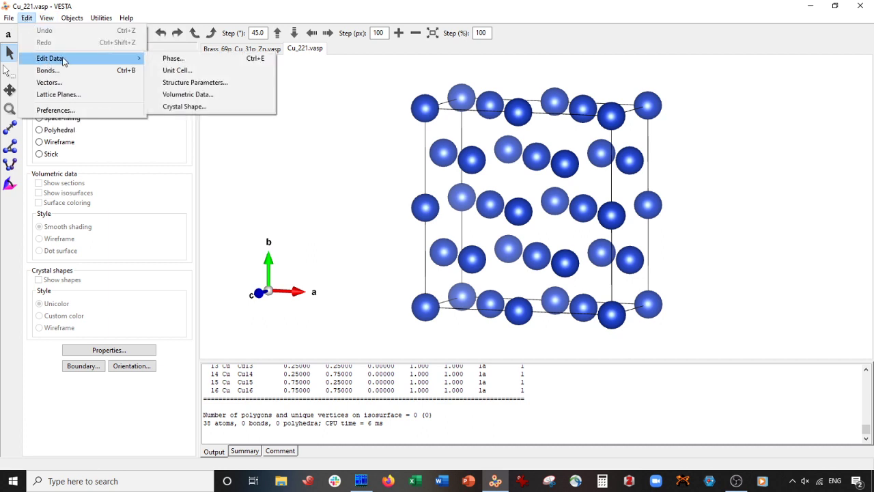
click(189, 85)
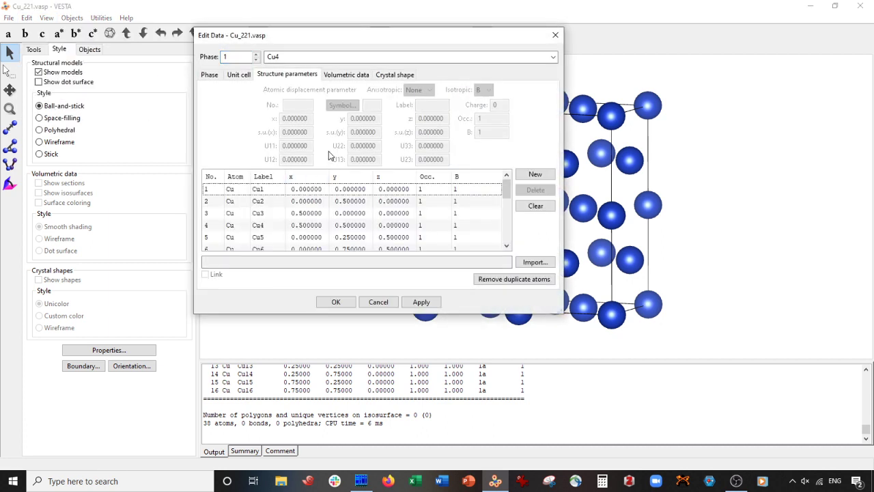
click(298, 192)
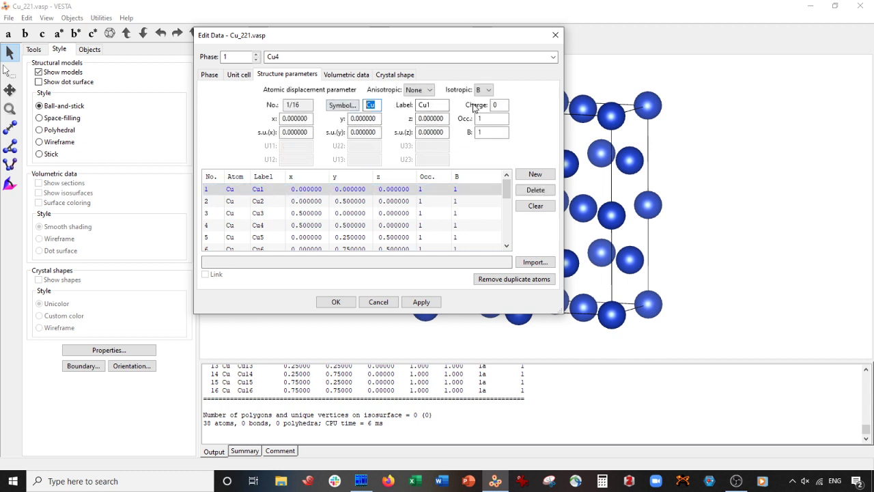
text(Sn)
key(Tab)
text(Sn)
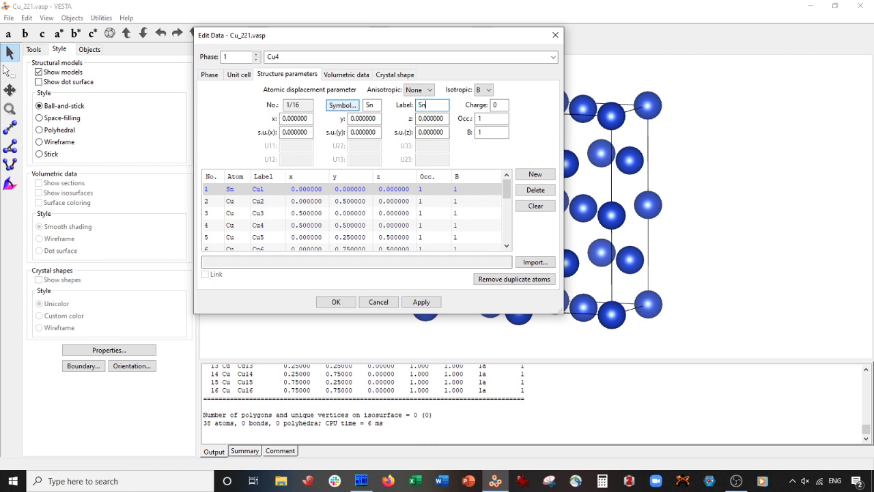
text(1)
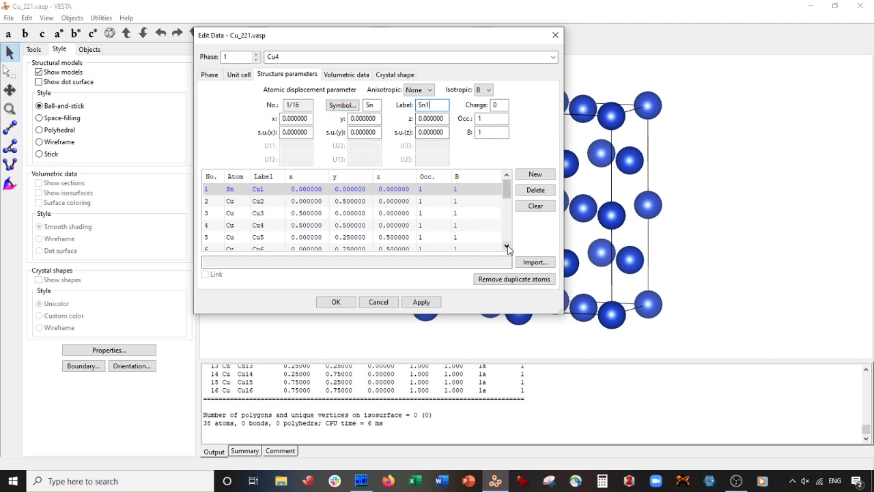
Step: Change site 8 to Sn labelled Sn2 and apply the tin substitutions
scroll(508, 250, down, 4)
click(268, 226)
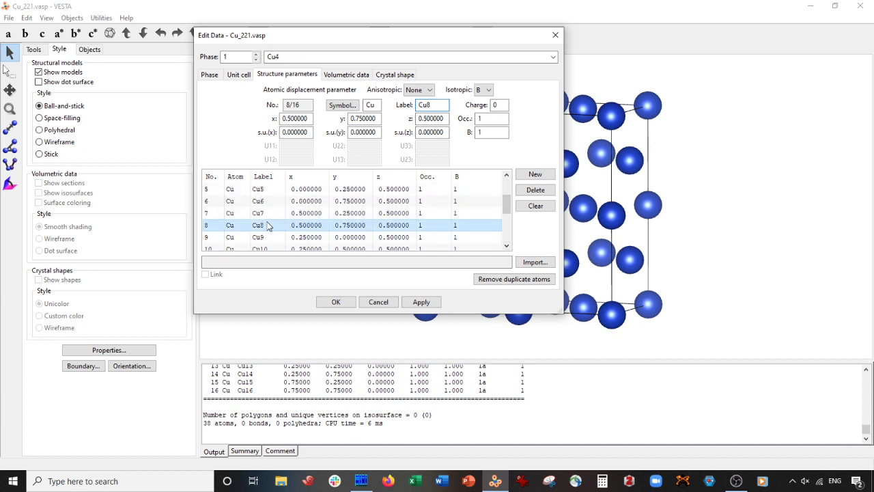
double_click(371, 105)
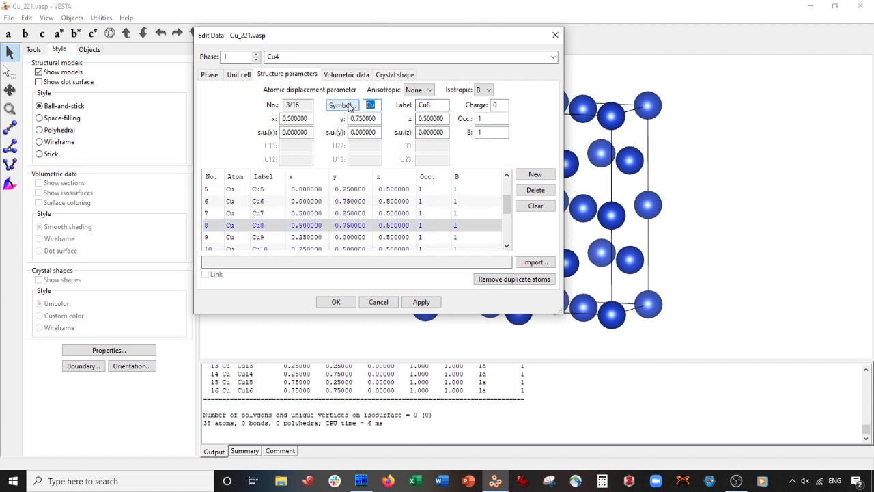
text(Sn)
key(Tab)
text(Sn)
click(421, 302)
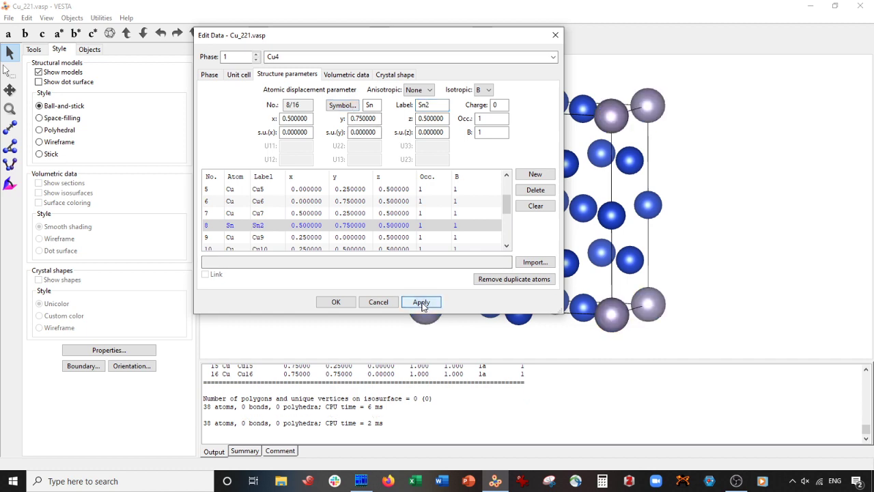
click(336, 302)
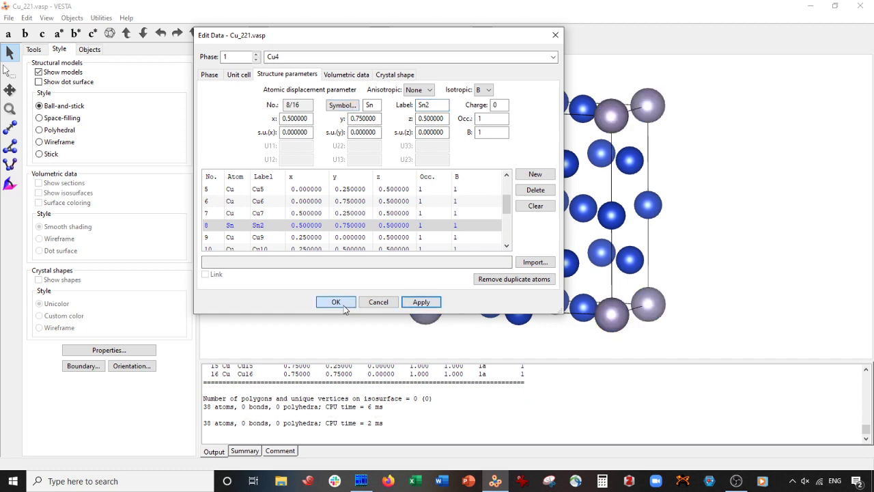
drag(543, 225, 504, 235)
Step: In Properties > Atoms, colour the Sn atoms of Cu_221.vasp purple (128, 0, 255)
click(93, 367)
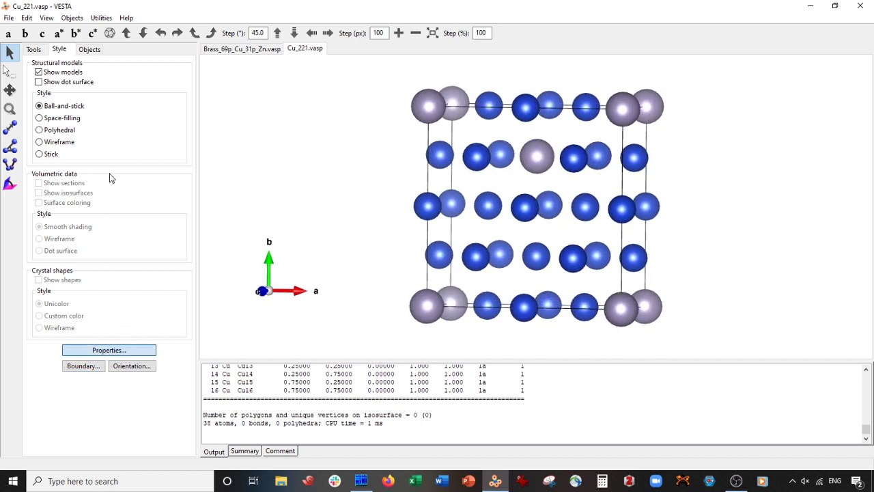
click(53, 28)
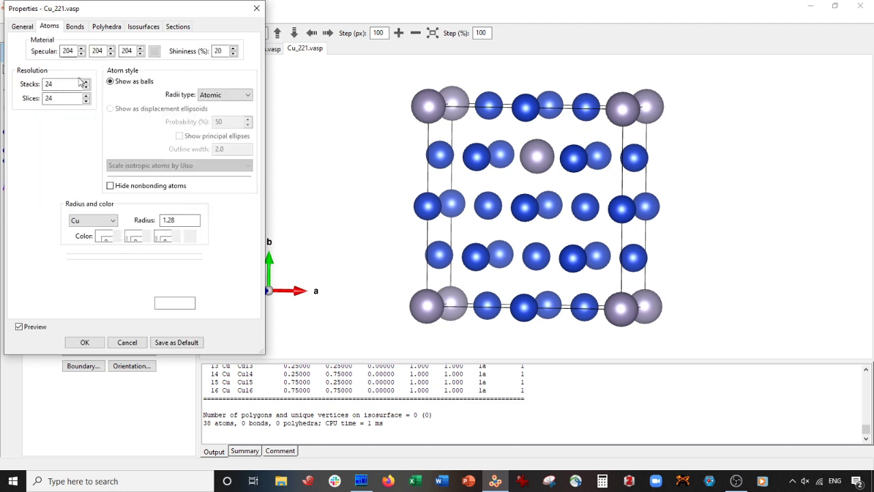
click(77, 219)
click(89, 243)
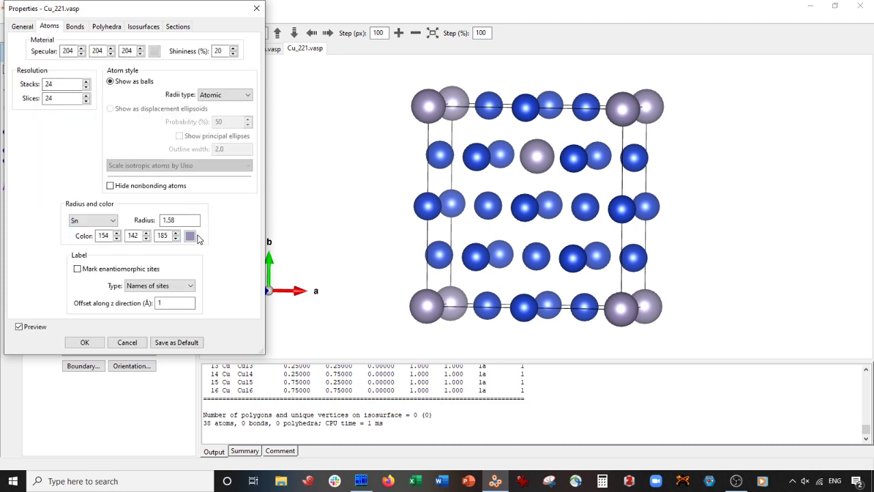
click(190, 236)
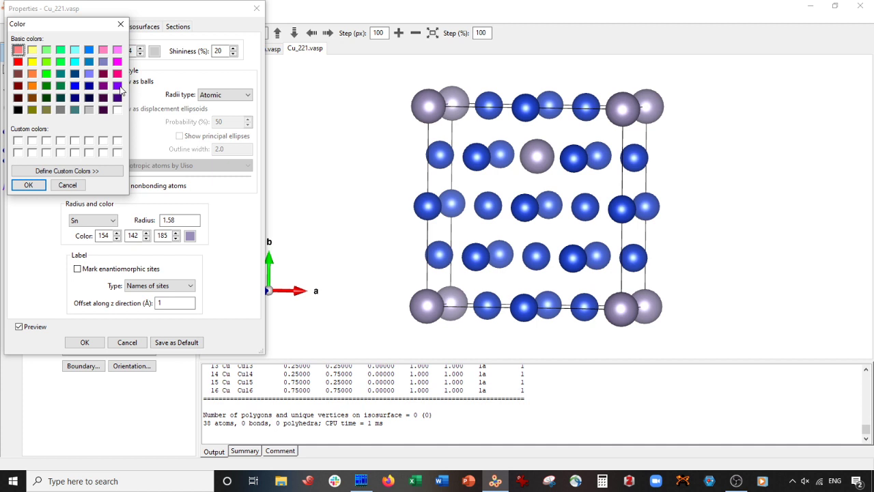
click(119, 87)
click(28, 186)
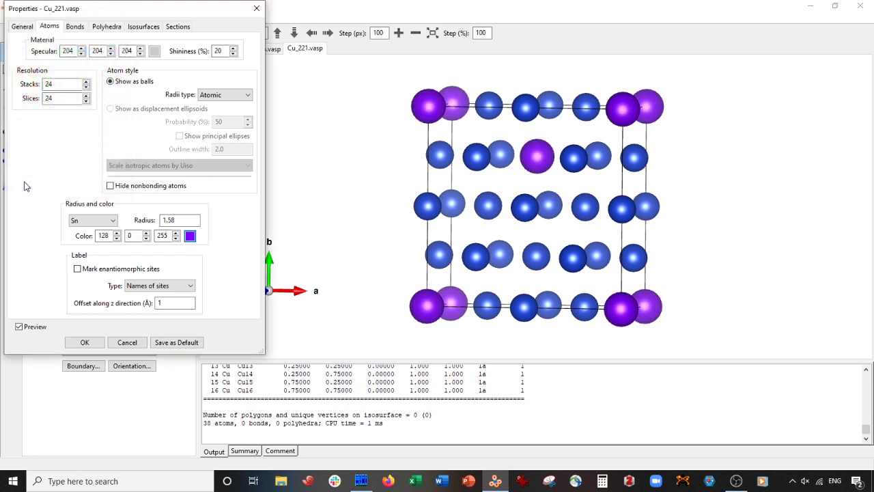
click(85, 342)
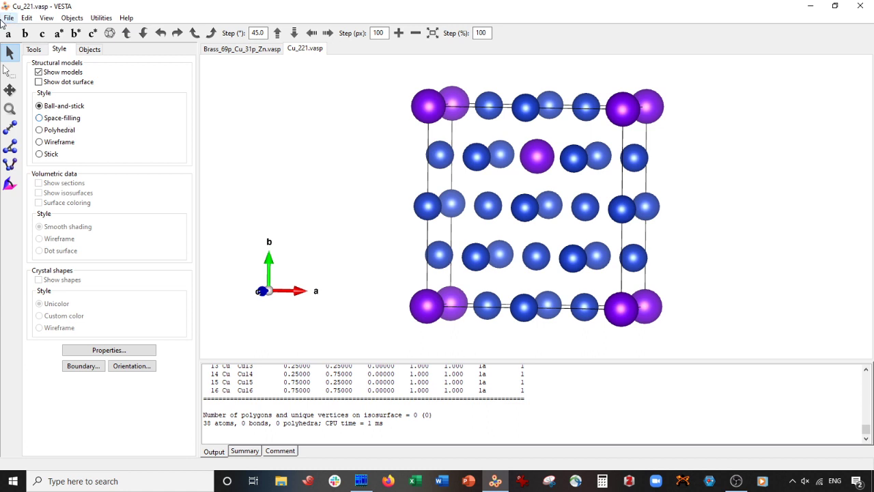
Step: Export the structure as Tin_89p_Cu_11p_Sn.vasp in VASP (POSCAR) format in the video11 folder
click(9, 17)
click(41, 111)
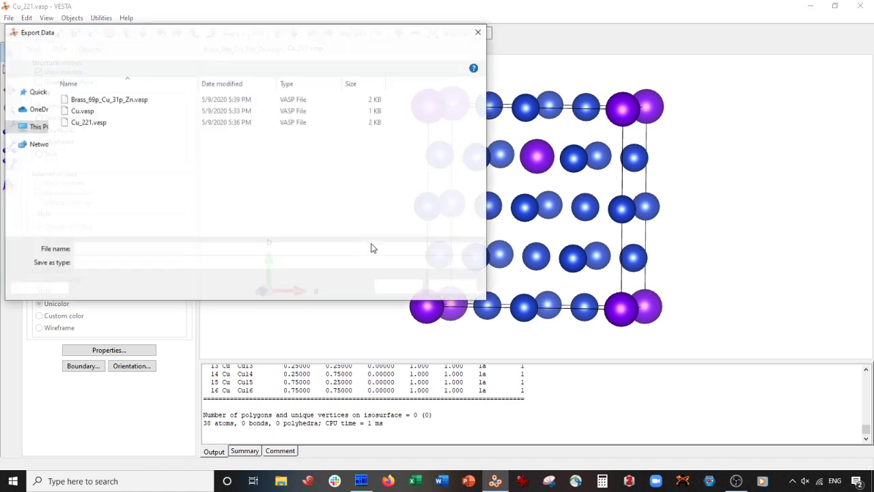
click(127, 99)
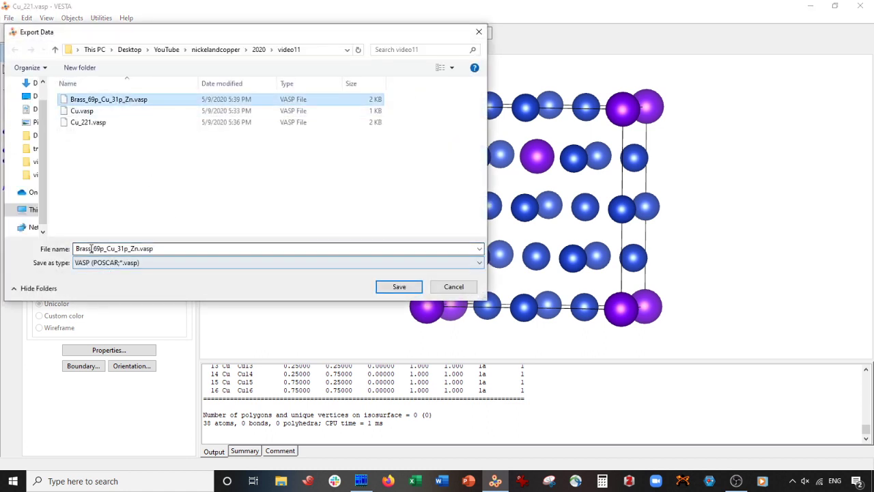
click(91, 248)
text(Tin)
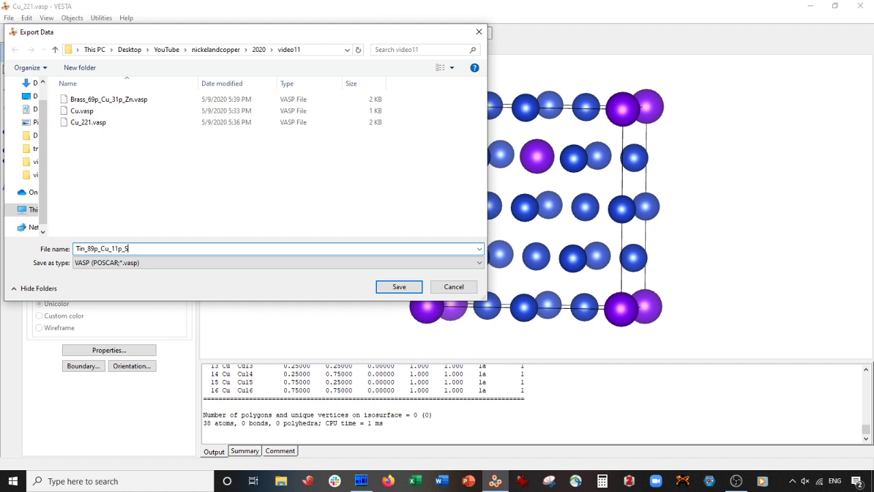
key(ctrl+a)
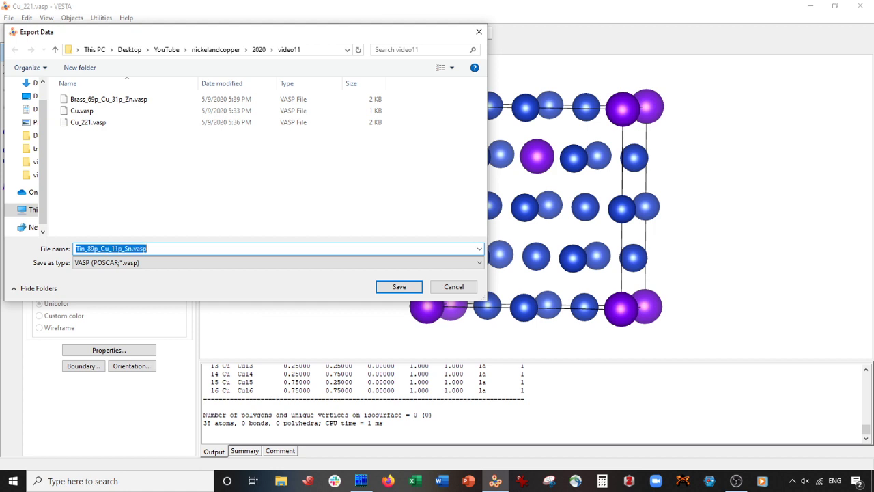
click(399, 287)
Step: Accept the default export options, then close Cu_221 without saving
click(98, 140)
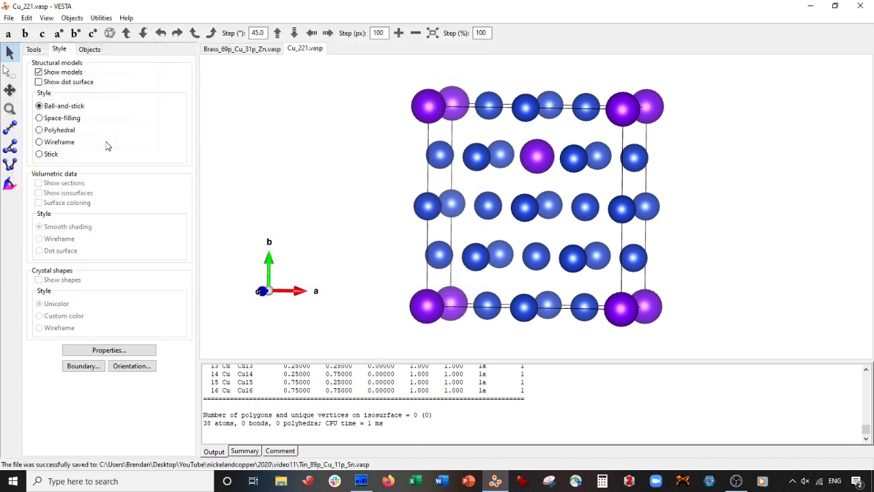
drag(423, 152, 539, 168)
drag(649, 185, 532, 164)
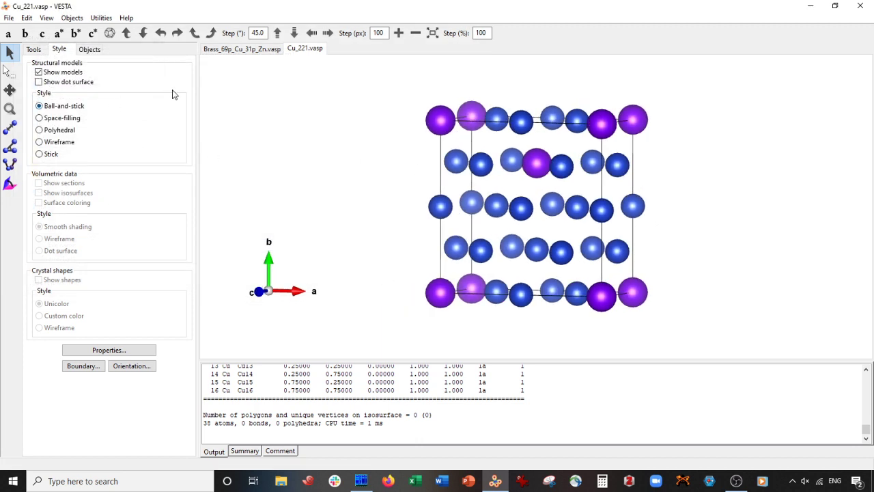
key(ctrl+w)
click(473, 241)
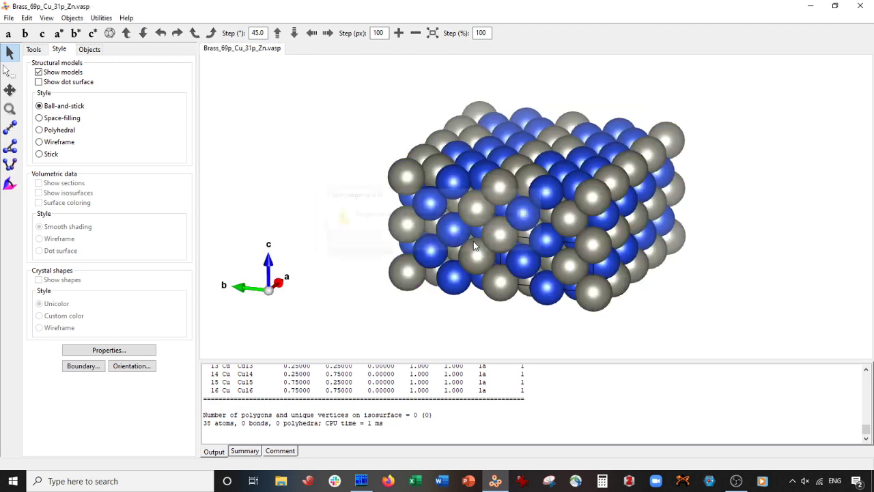
Step: Open Tin_89p_Cu_11p_Sn.vasp and show it in Space-filling style
key(ctrl+o)
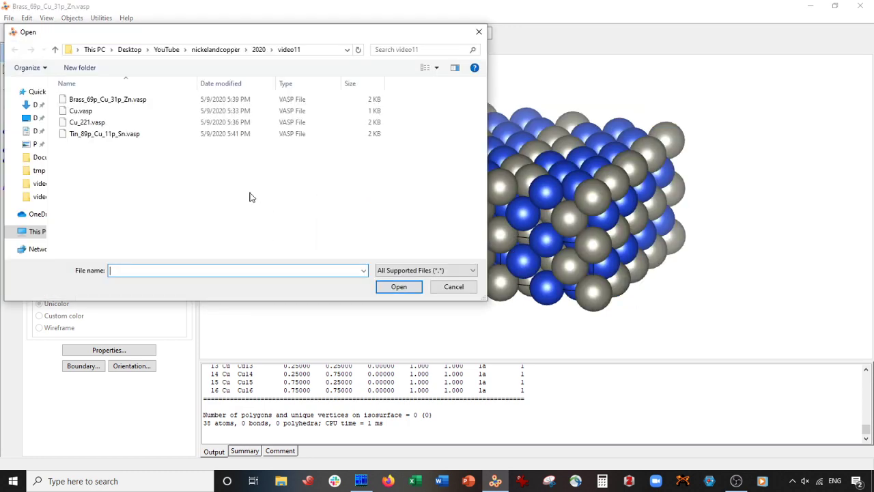
double_click(136, 133)
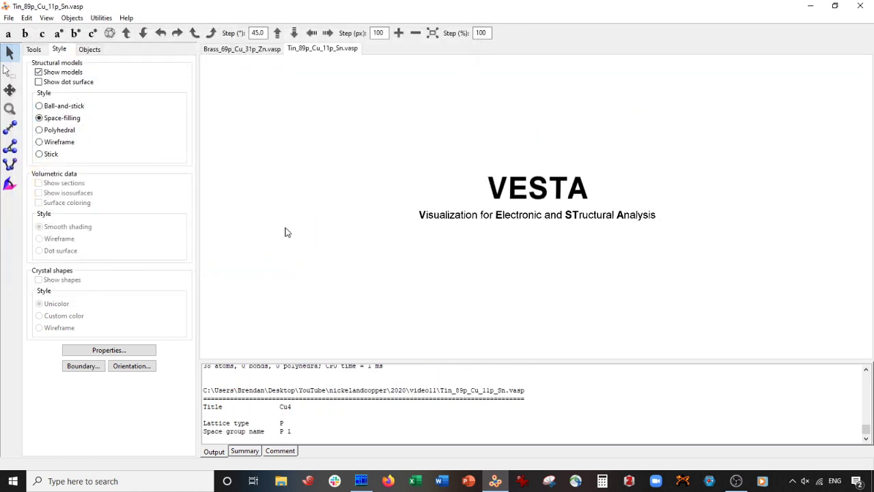
click(39, 118)
drag(442, 156, 594, 226)
Step: In the brass structure, zoom out and translate the model to the left
click(242, 49)
drag(535, 168, 546, 145)
scroll(4, 69, down, 2)
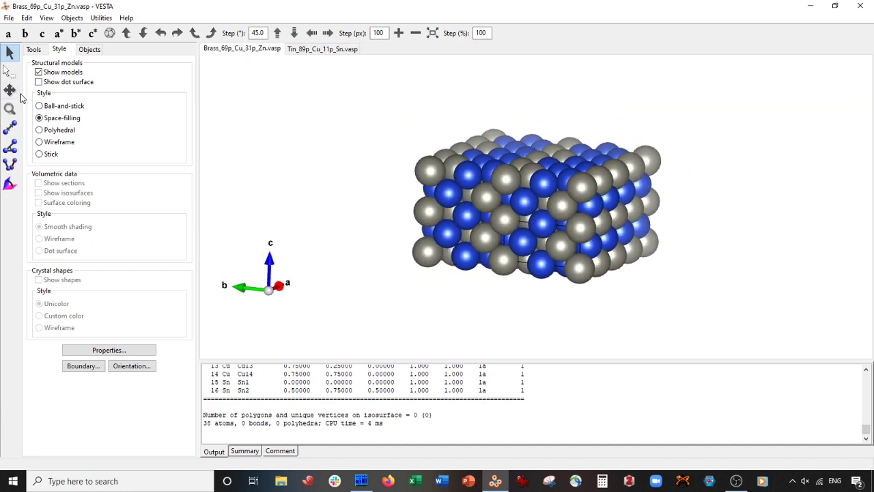
click(9, 90)
drag(618, 124, 513, 120)
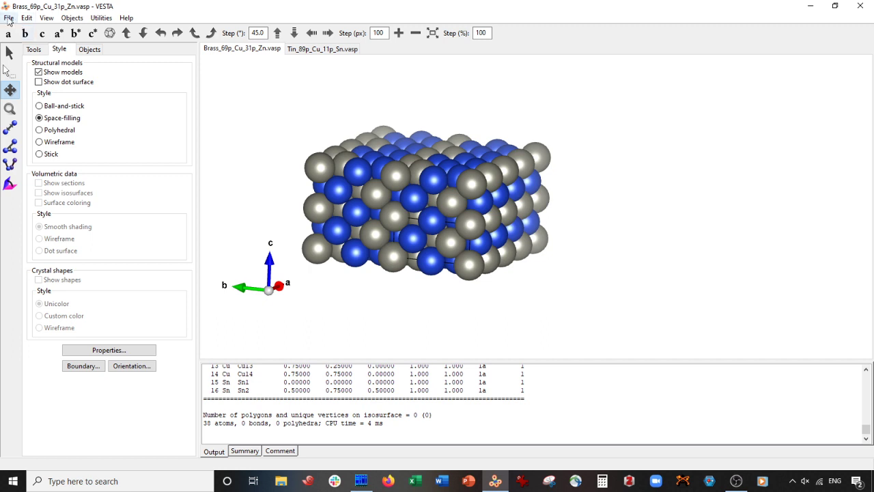
Step: In Edit Data > Phase, replace the mistaken brass import with Tin_89p_Cu_11p_Sn.vasp as phase 2
click(26, 18)
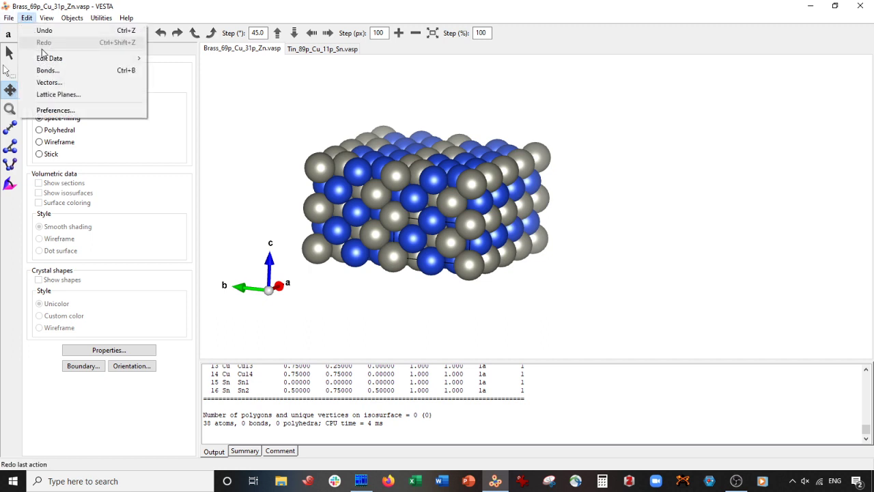
mouse_move(114, 59)
click(173, 59)
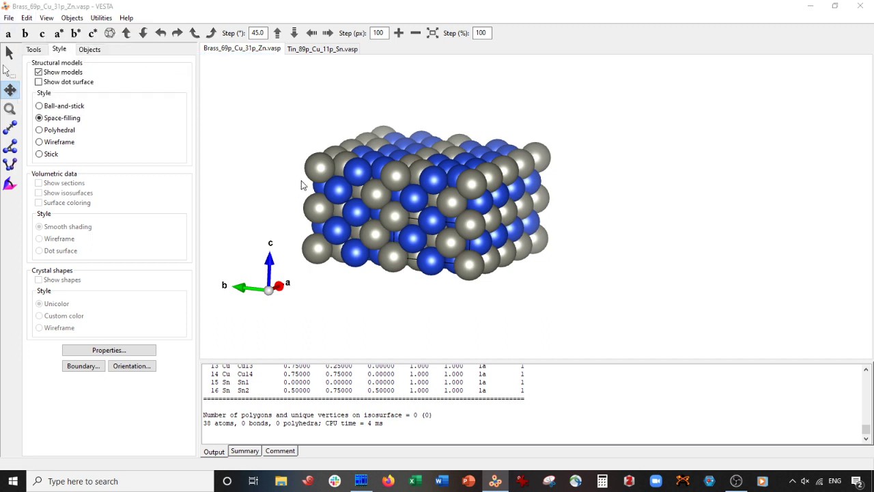
click(521, 156)
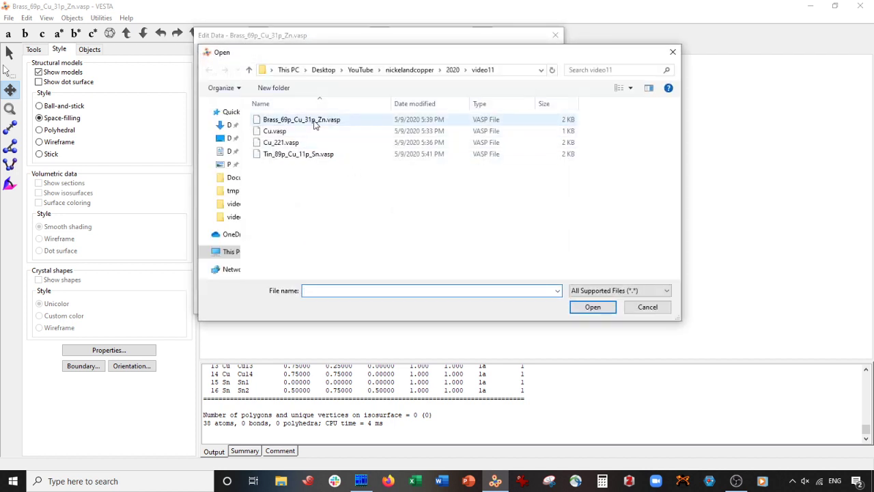
double_click(314, 120)
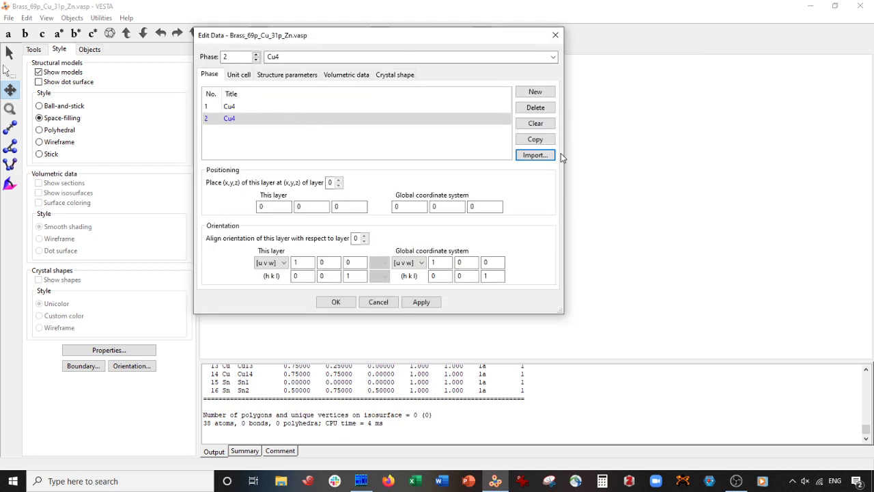
click(534, 110)
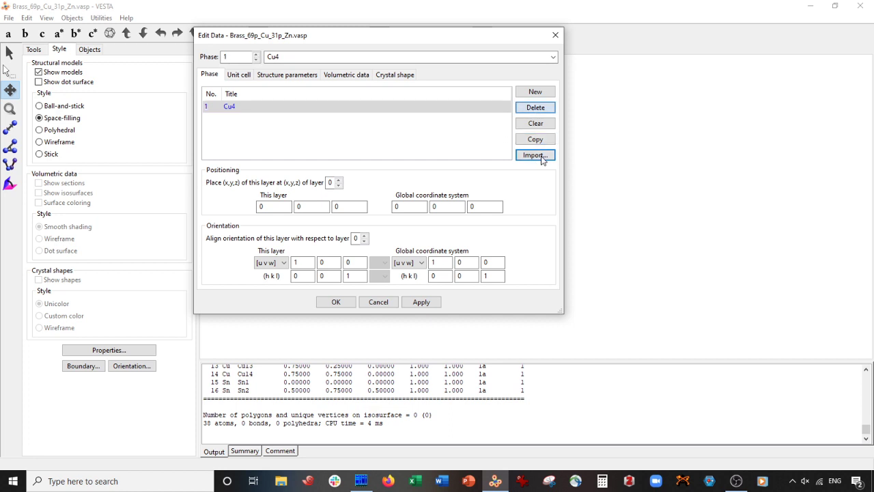
click(536, 155)
double_click(289, 155)
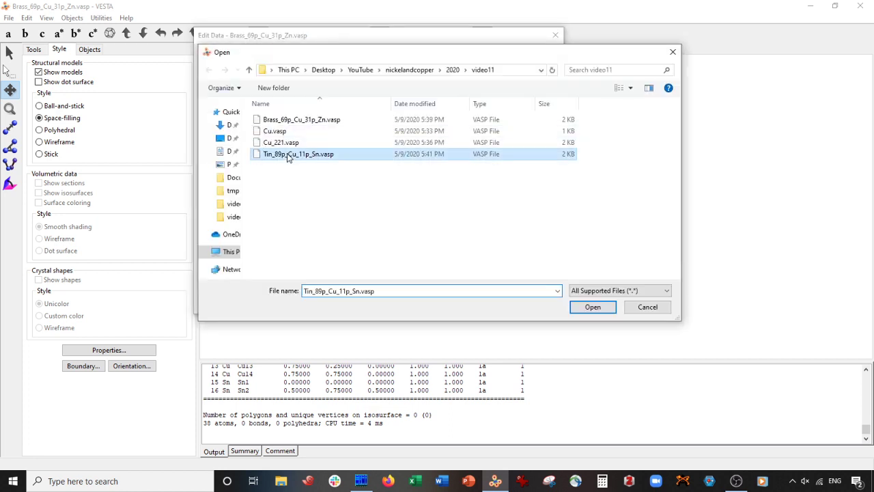
click(422, 302)
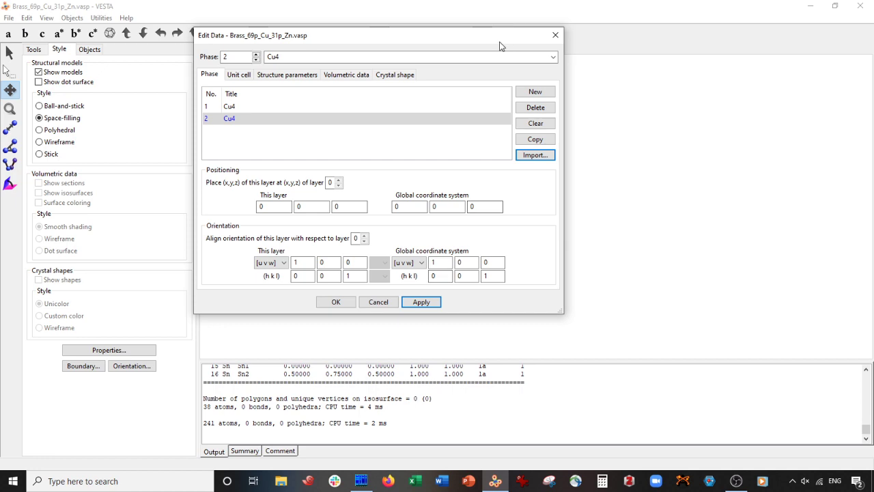
Step: Set the bronze phase's vertical global offset to 5 and apply it
drag(499, 42, 275, 54)
drag(492, 170, 534, 147)
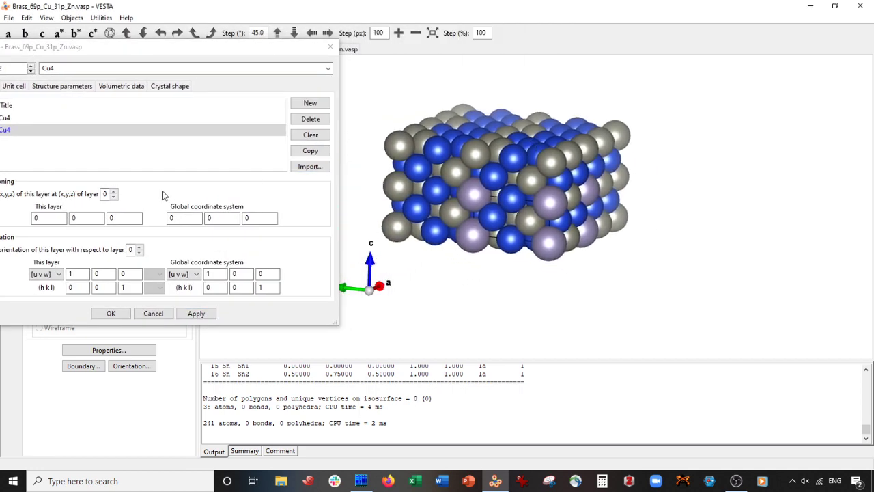
click(270, 218)
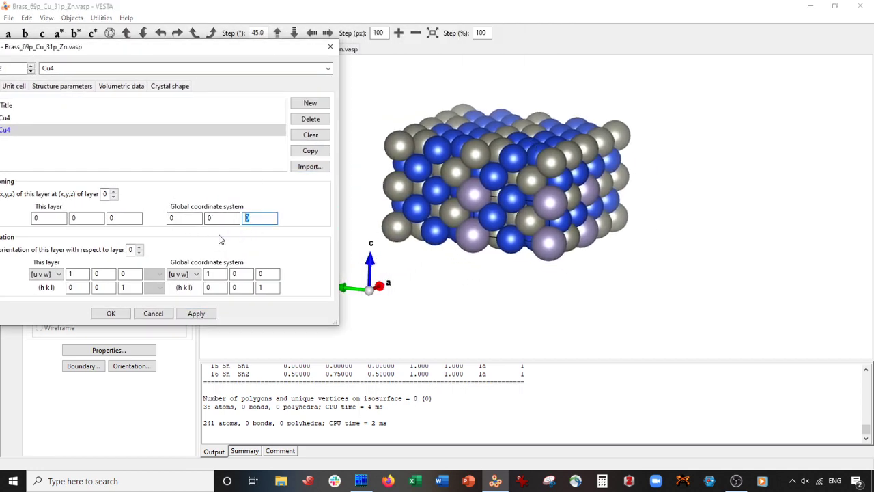
click(209, 317)
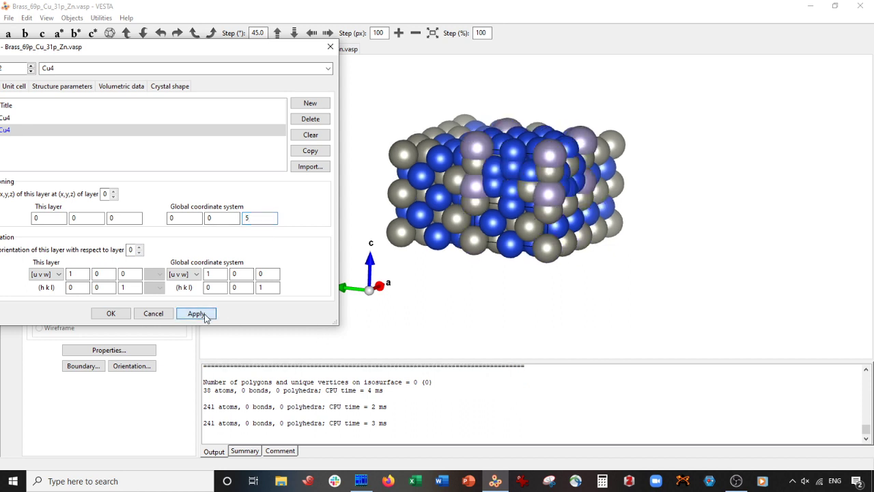
click(224, 218)
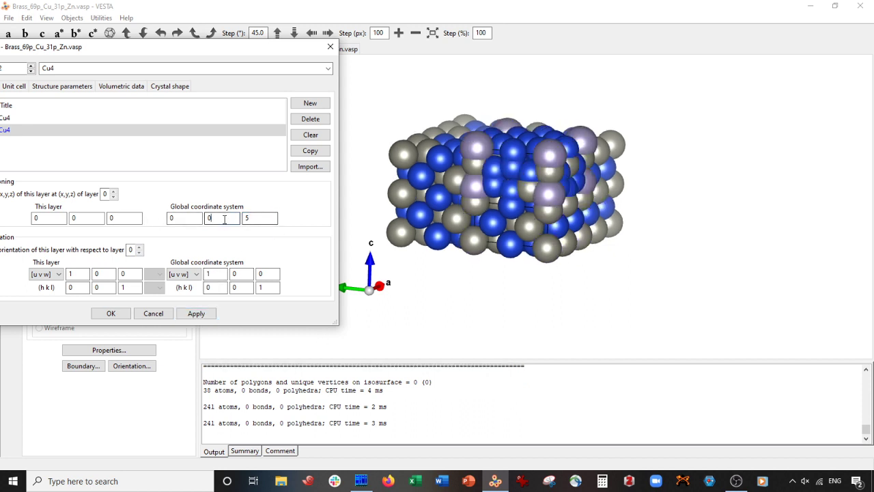
click(200, 316)
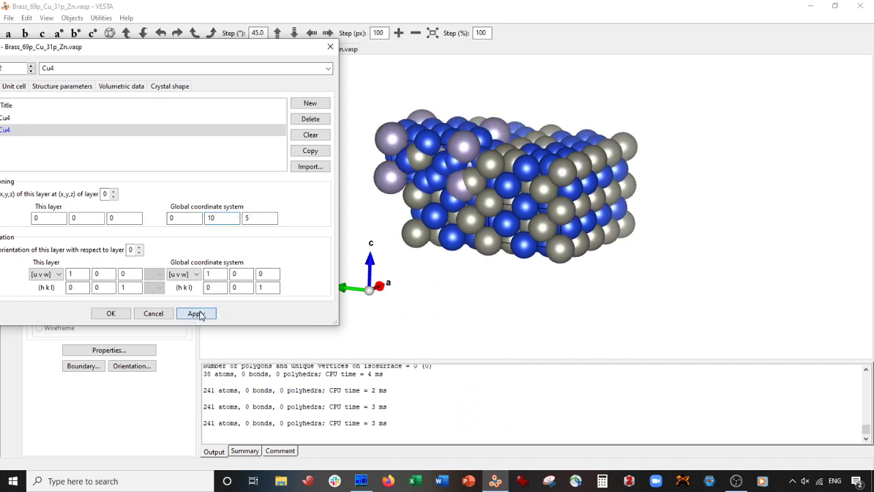
Step: Shift the bronze phase sideways, trying 15 and settling on 25
drag(221, 218, 162, 221)
text(15)
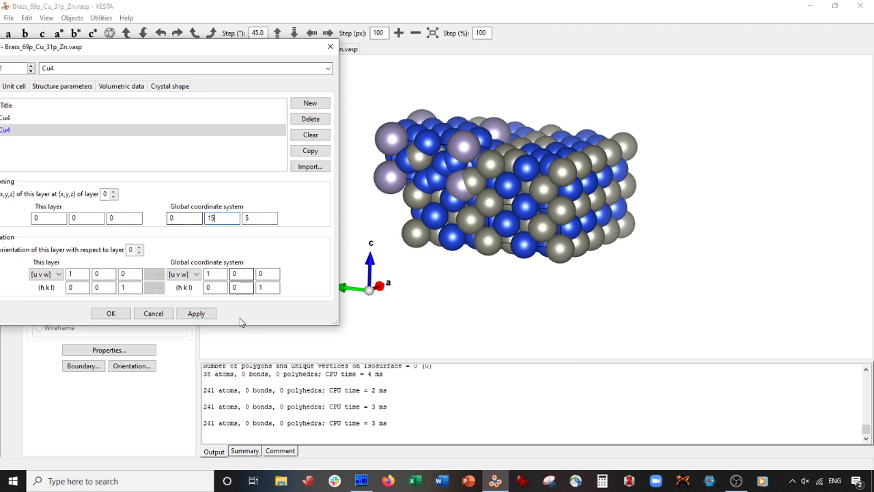
click(196, 315)
click(421, 221)
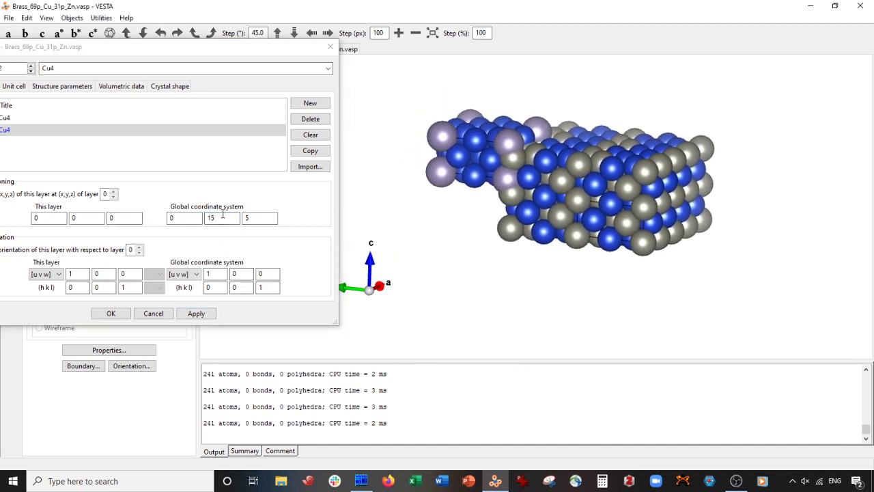
drag(222, 215, 143, 230)
text(25)
click(196, 313)
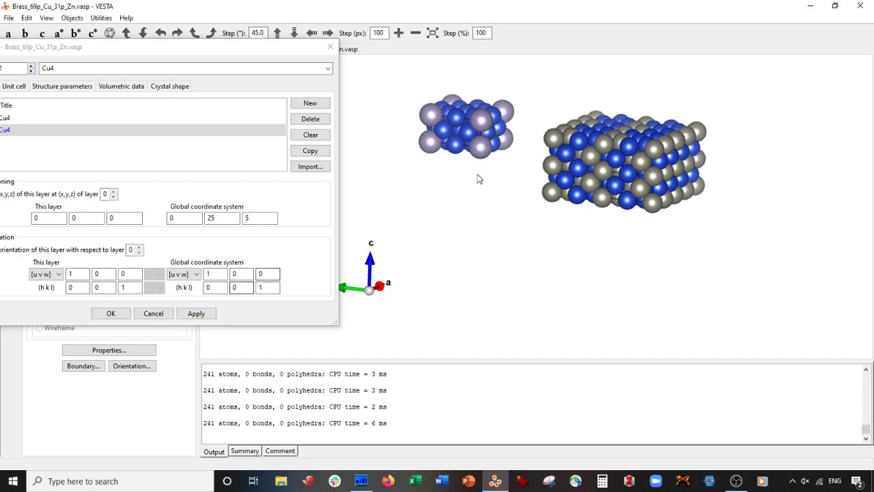
Step: Accept the phase placement and turn the models to look along the c axis
click(111, 313)
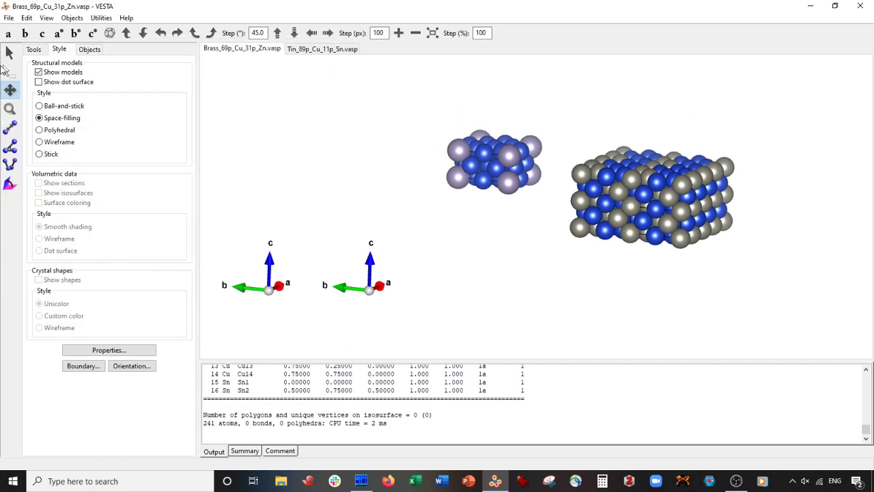
click(9, 52)
drag(368, 137, 477, 225)
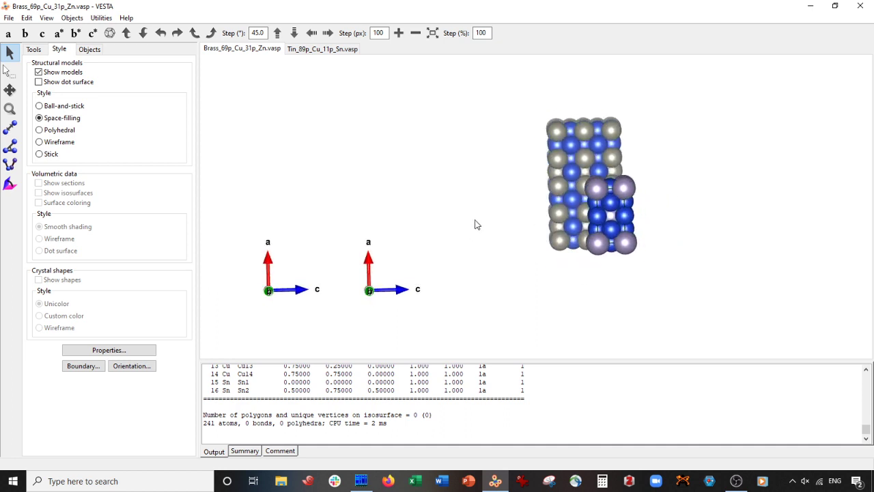
Step: Set Phase 2's boundary to 2×2×2 cells, then rotate so b points left
click(92, 370)
click(129, 25)
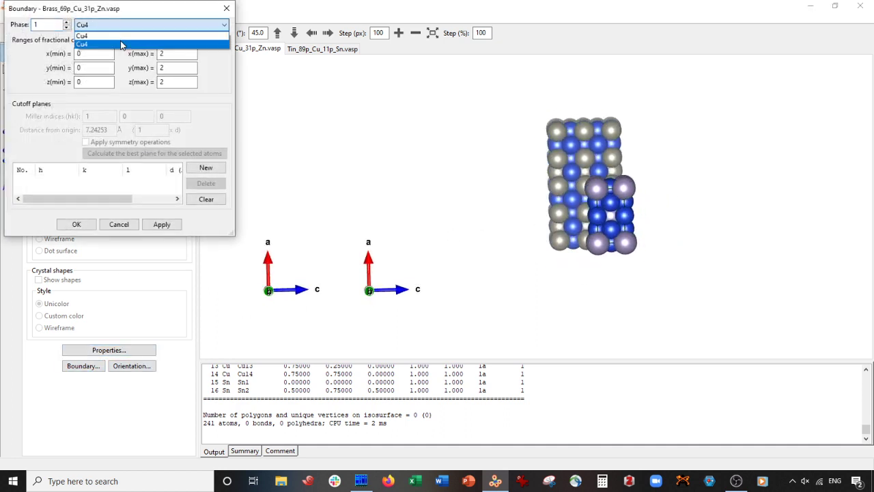
click(120, 44)
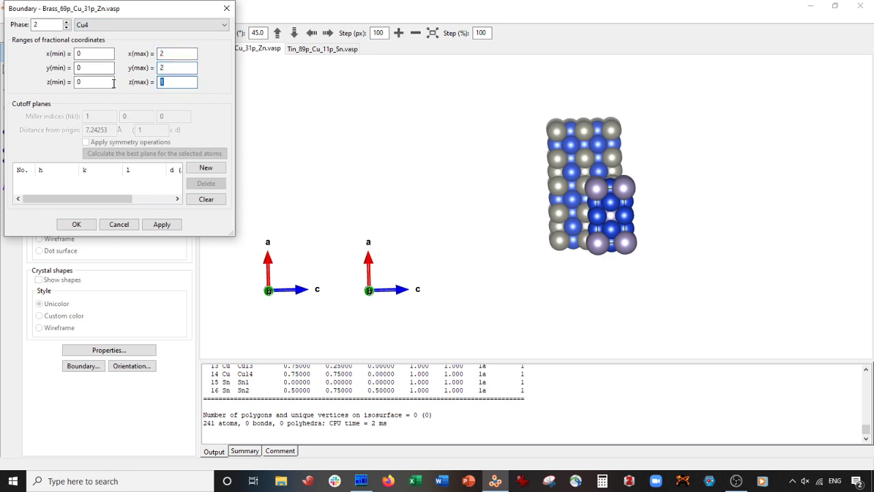
click(162, 225)
click(76, 224)
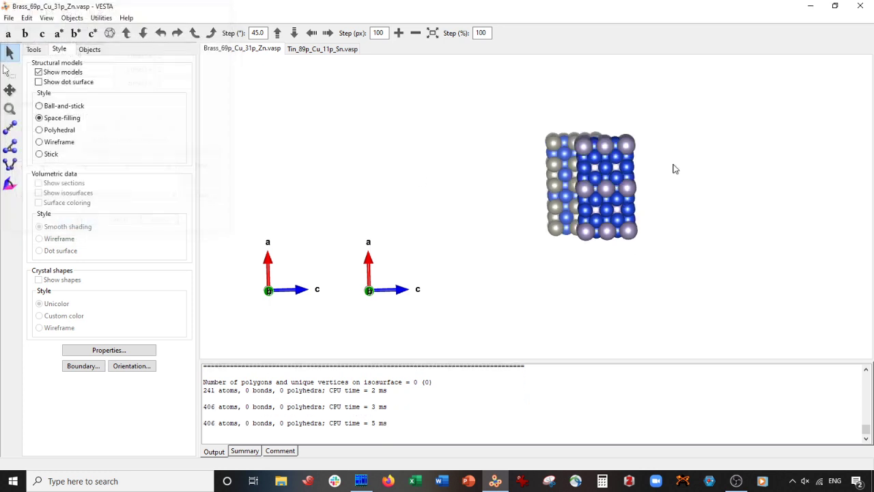
drag(673, 168, 583, 179)
scroll(582, 179, up, 3)
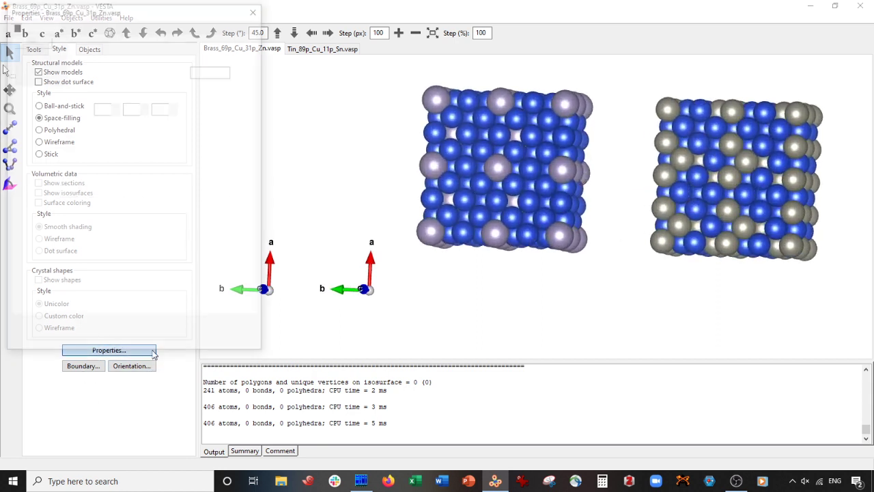
Step: Colour Sn purple (128, 0, 255) in the combined view and tilt to an oblique view
click(49, 26)
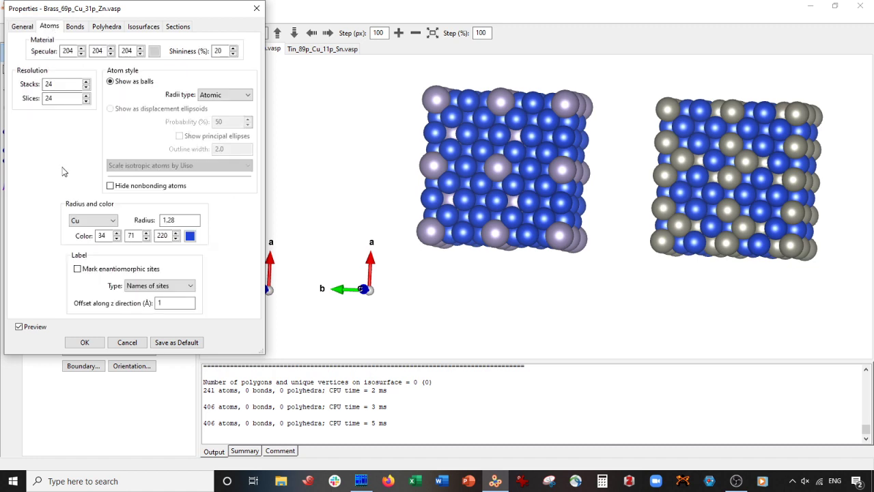
click(93, 220)
click(82, 245)
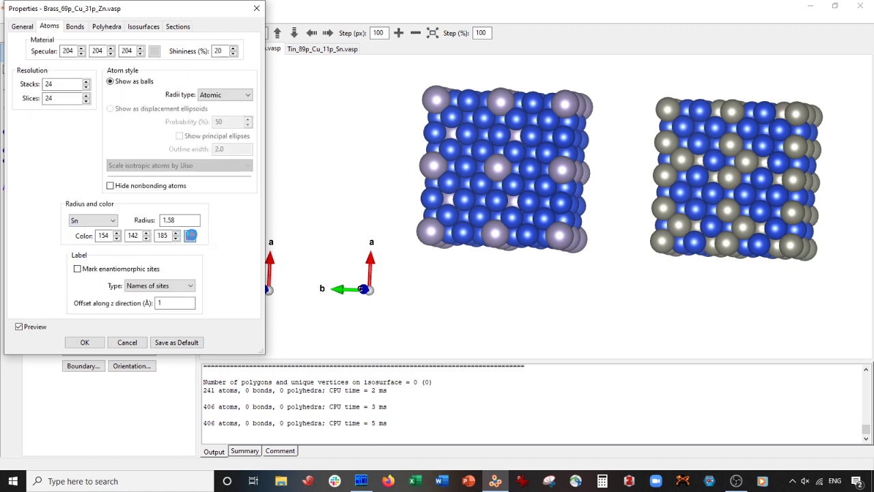
click(190, 235)
click(117, 85)
click(28, 186)
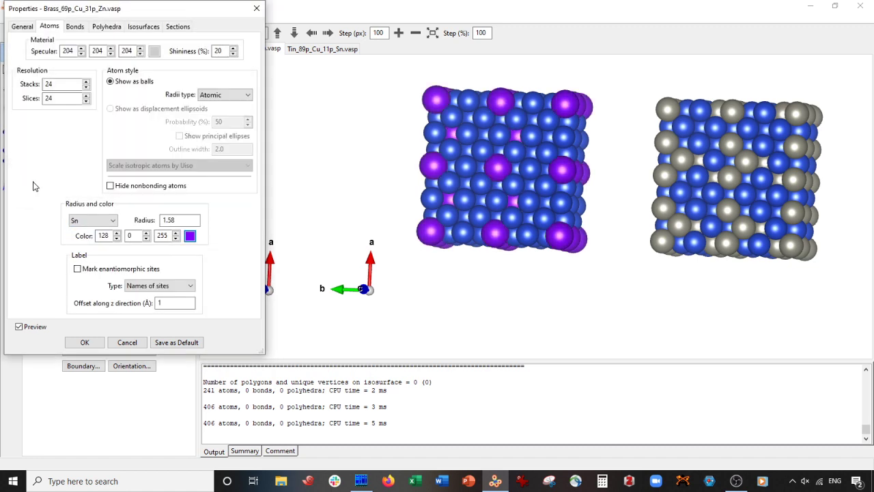
click(84, 342)
drag(512, 257, 536, 173)
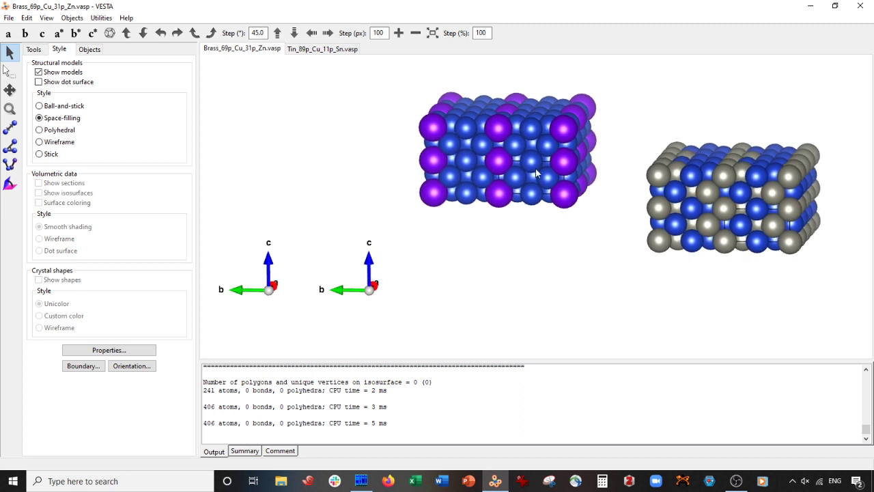
Step: Set phase 2's third global coordinate to 0, placing it at (0, 25, 0)
click(27, 17)
mouse_move(40, 58)
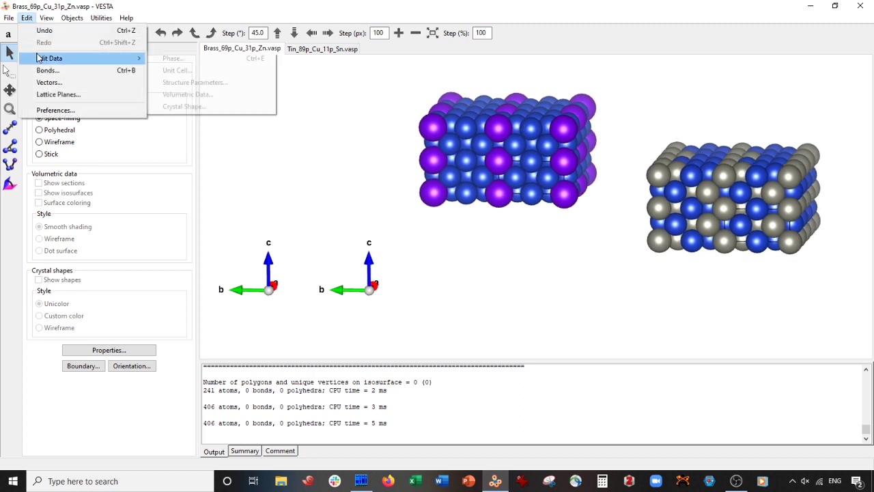
click(181, 70)
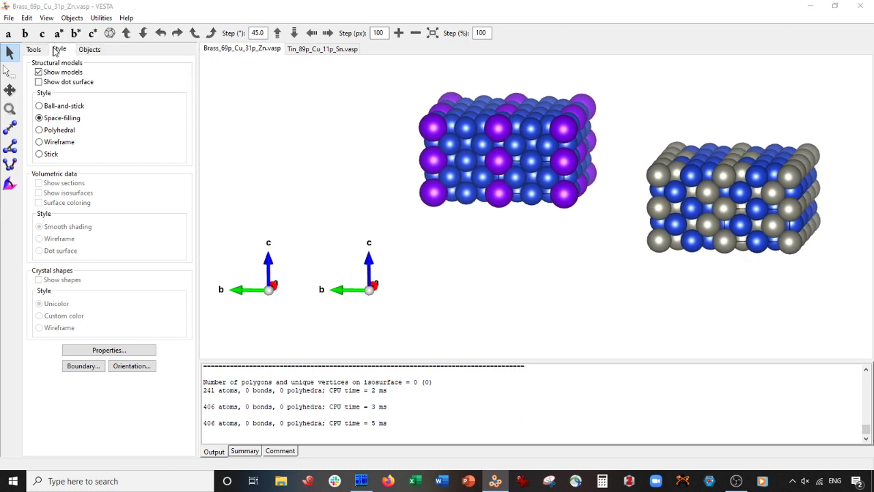
click(16, 53)
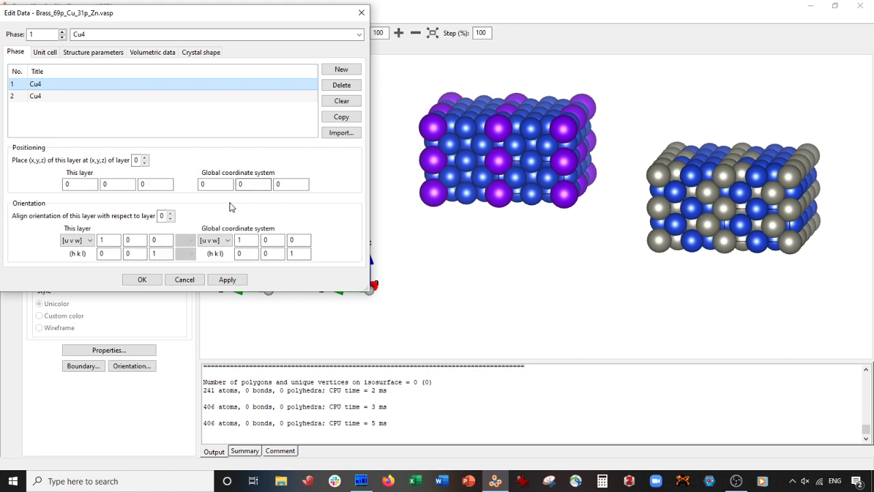
click(35, 96)
click(291, 184)
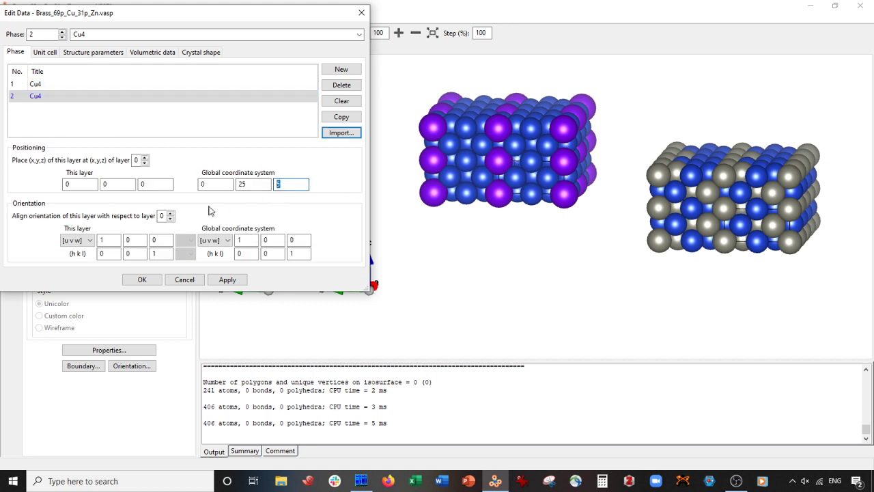
text(0)
click(228, 279)
drag(618, 163, 478, 225)
click(142, 281)
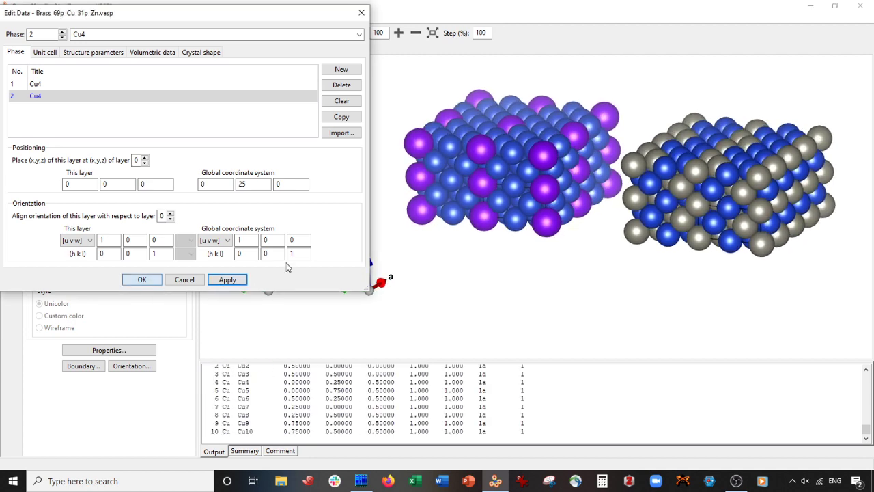
Step: Rotate the brass and bronze supercells to view another side, then bring OBS to the front
click(9, 89)
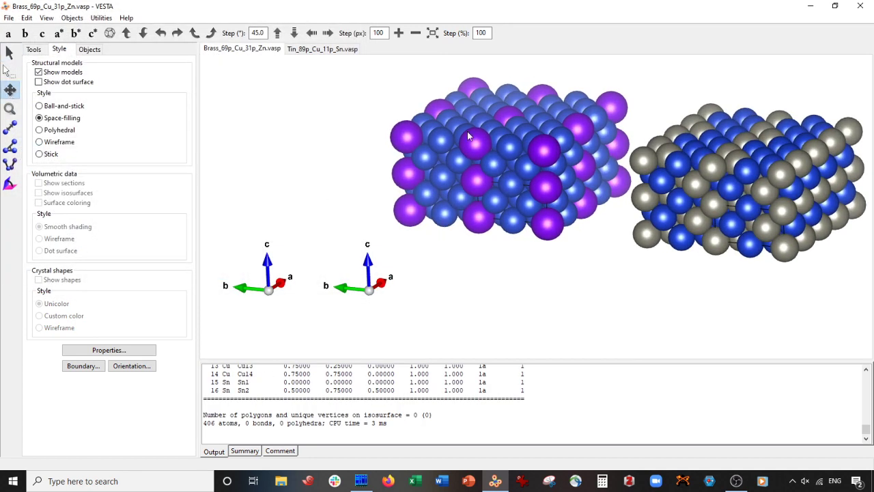
click(10, 58)
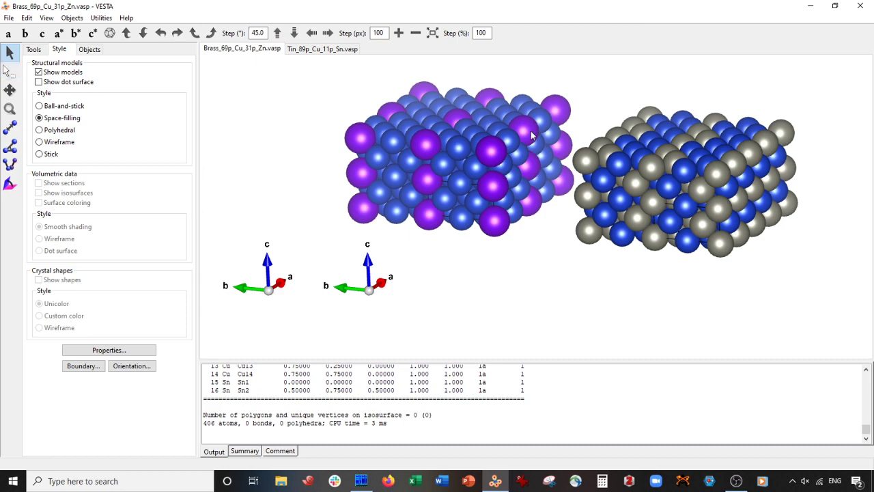
drag(527, 176, 496, 189)
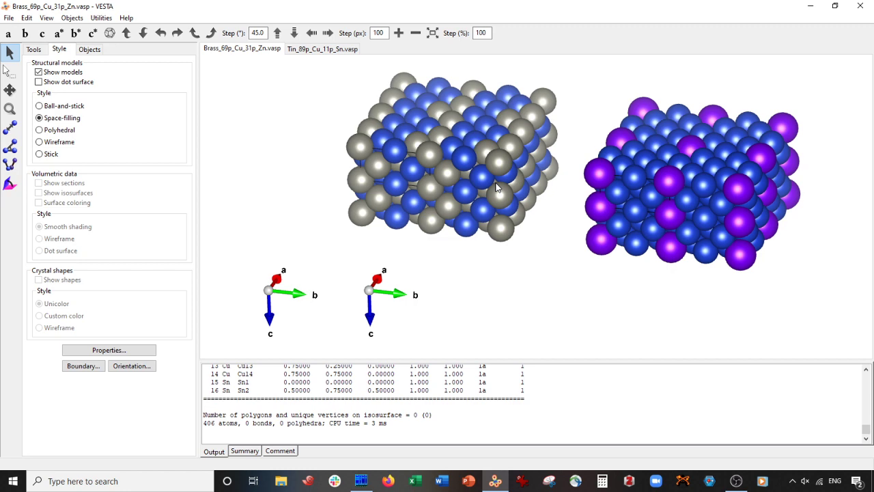
click(737, 481)
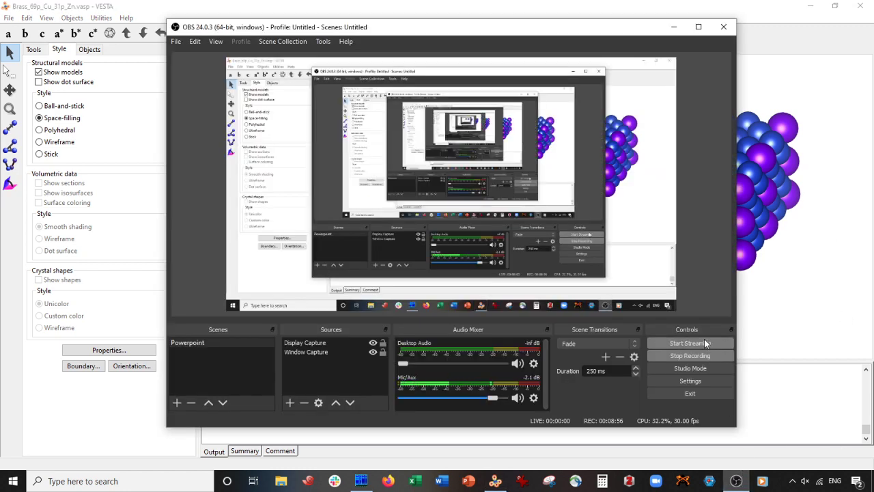